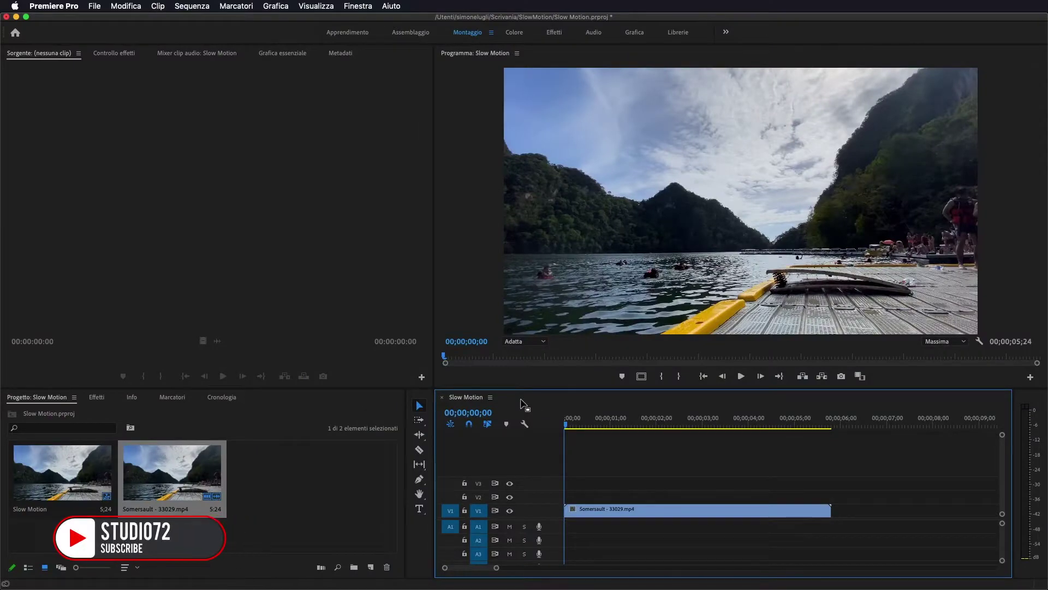
Set the Somersault clip to 50% in Velocità/durata, stretching it to 00;00;11;18.
mouse_move(568, 430)
mouse_down()
mouse_move(643, 436)
mouse_move(561, 435)
mouse_up()
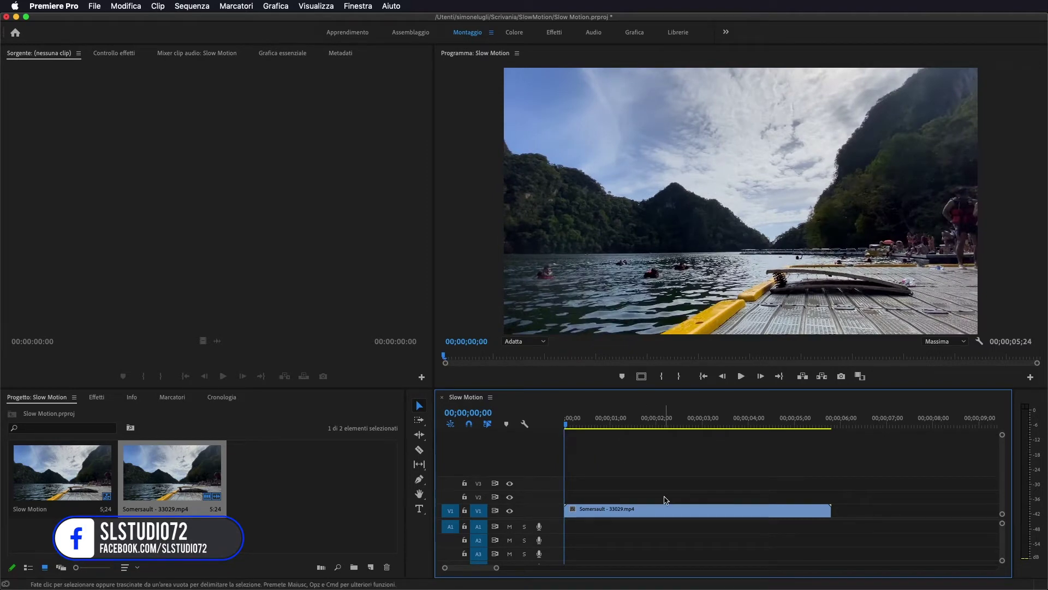
click(611, 514)
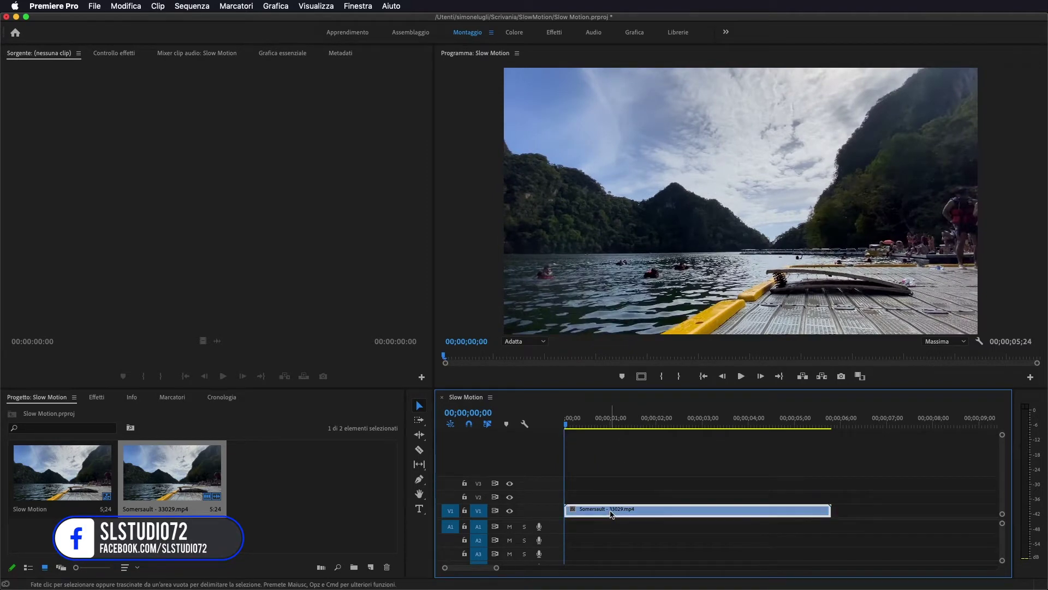
right_click(702, 513)
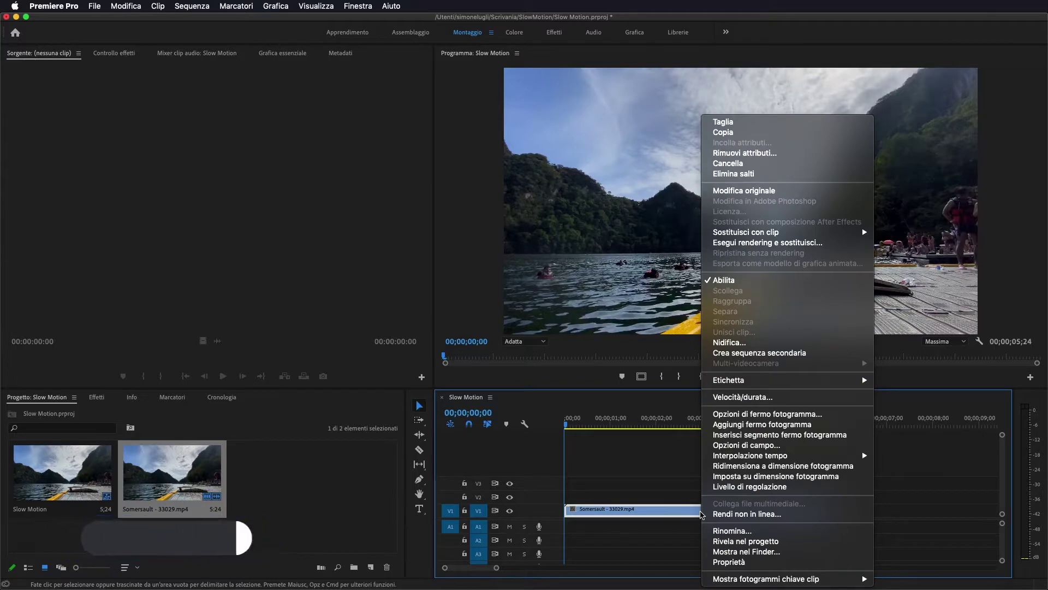
click(726, 398)
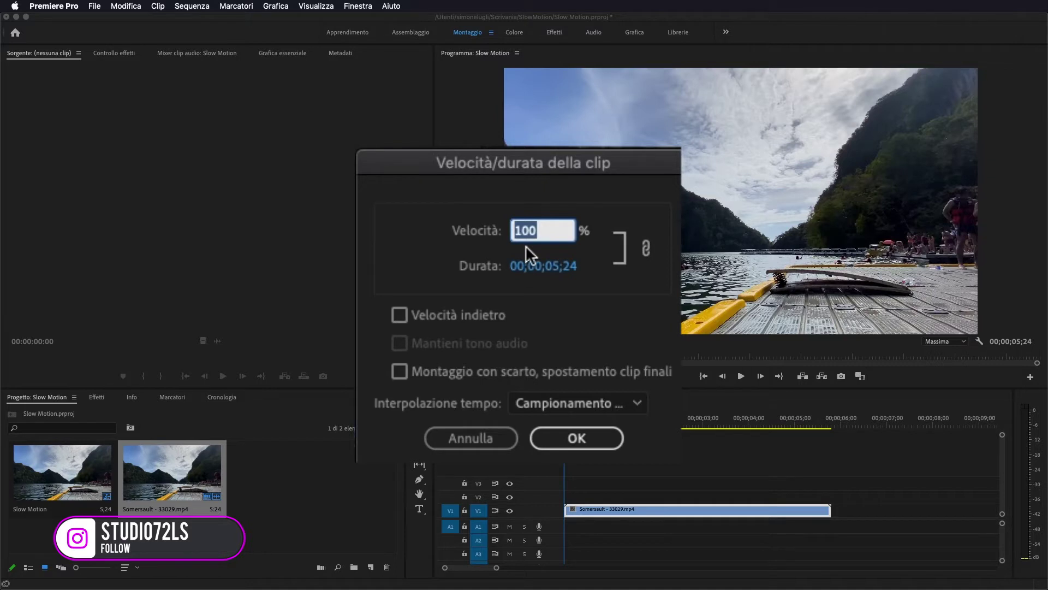
text(50)
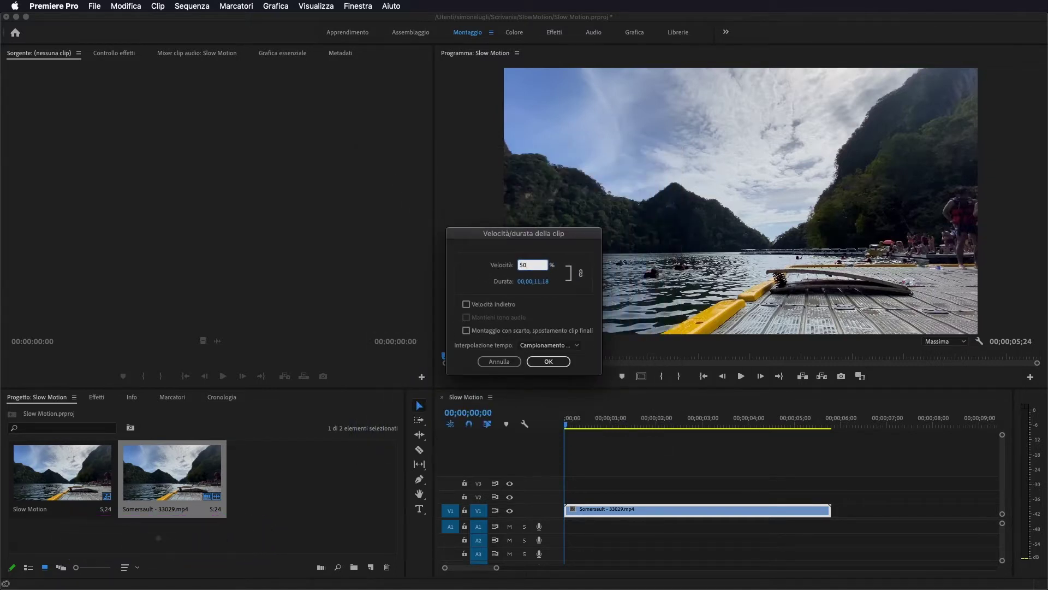
key(Return)
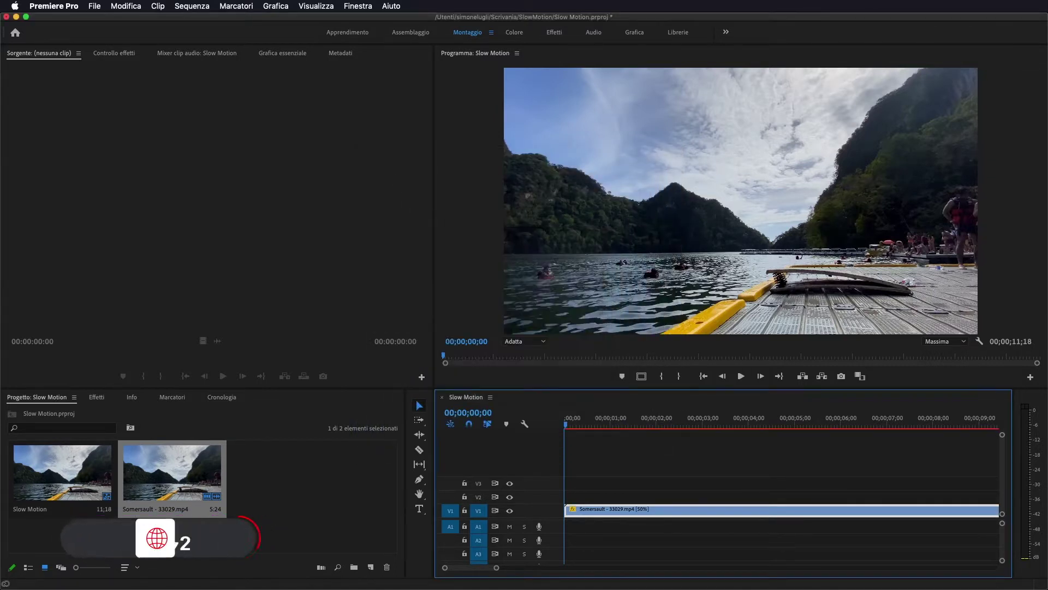
drag(498, 568, 523, 568)
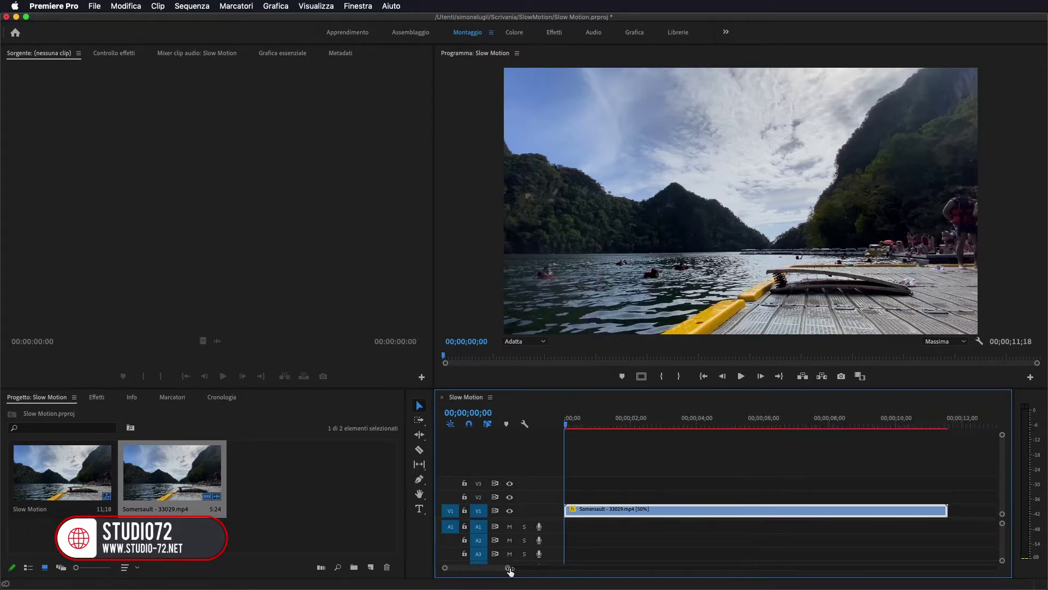
key(space)
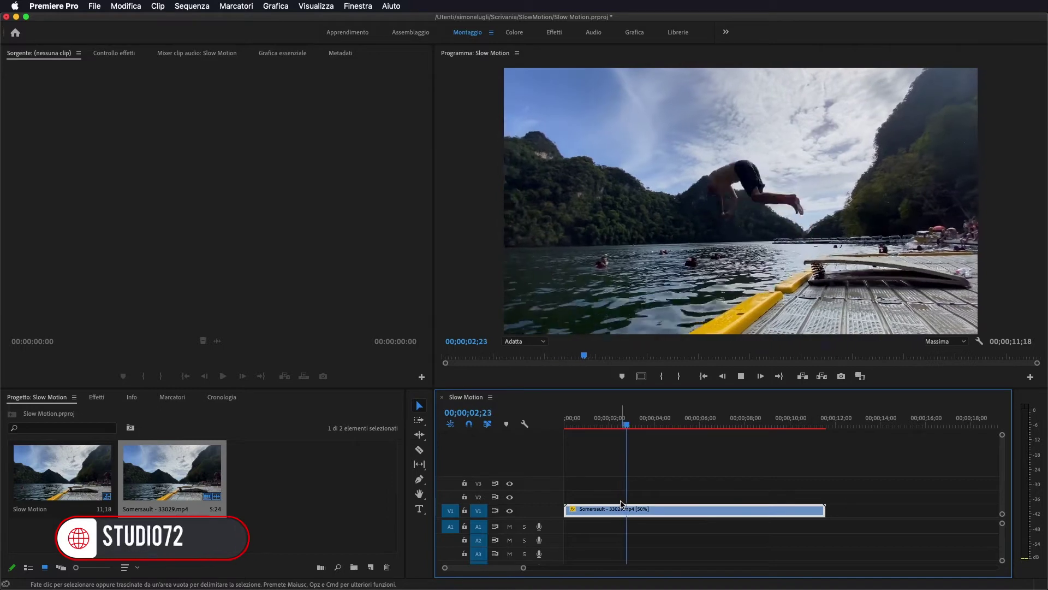
key(space)
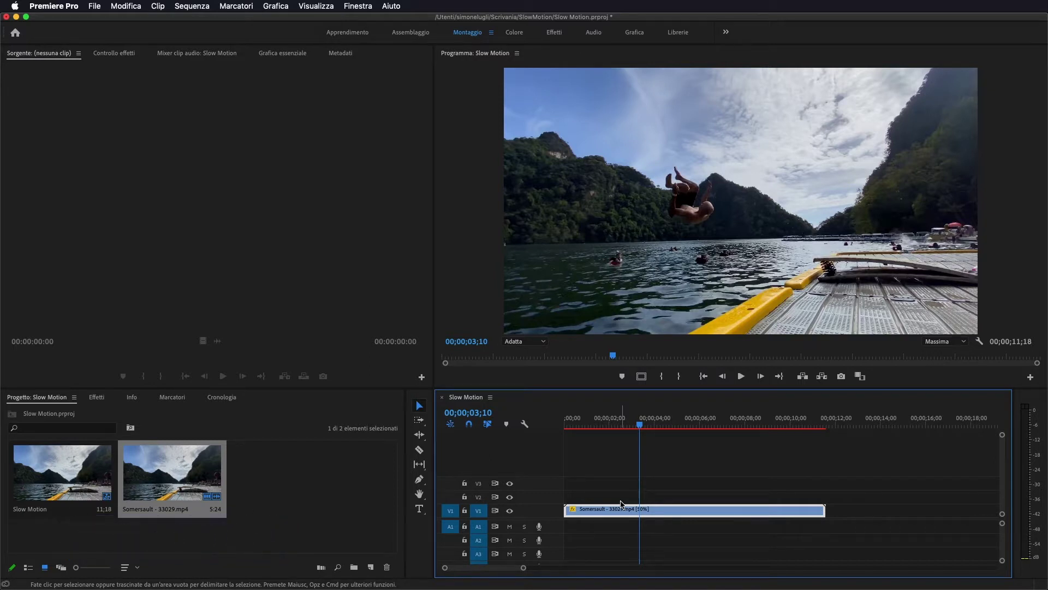
key(Left)
key(Right)
key(Right)
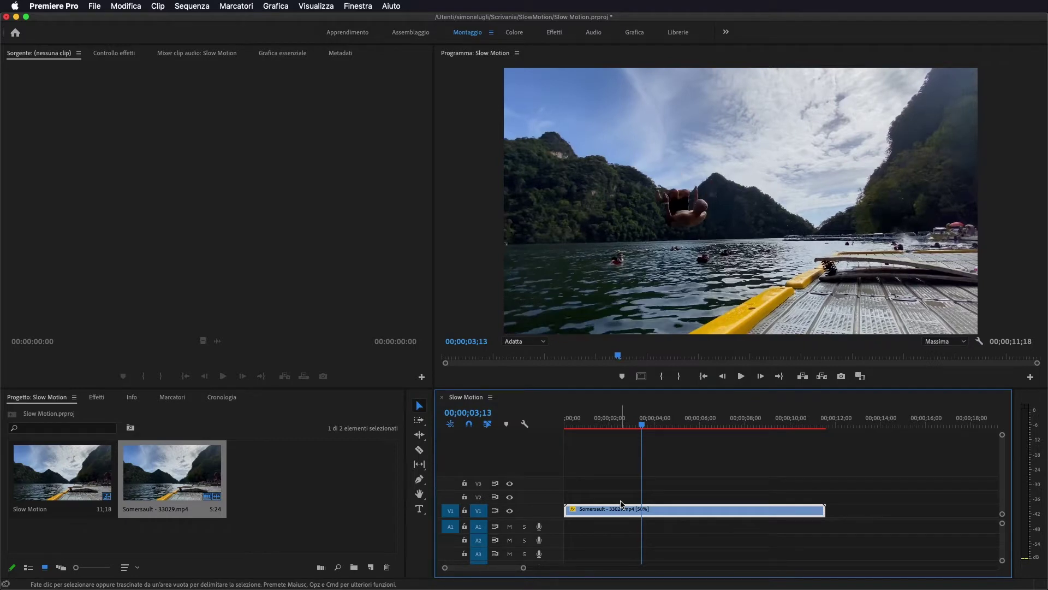
key(Right)
key(Right)
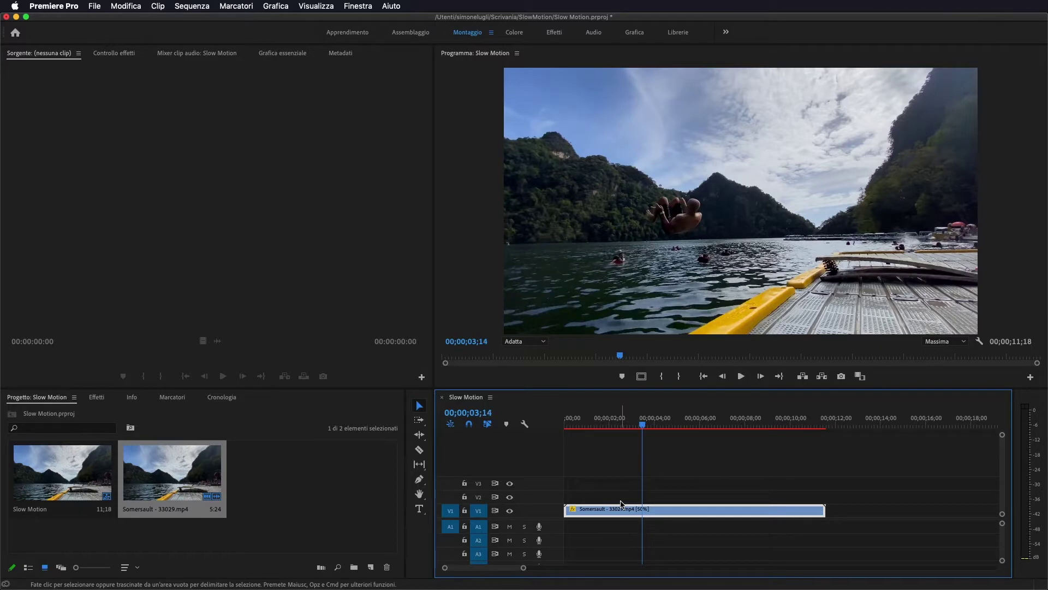
key(Left)
key(Left)
key(Left)
key(Left)
key(Left)
key(Left)
key(Left)
key(Left)
key(Left)
key(Left)
key(Left)
key(Left)
key(Left)
key(Left)
key(Left)
key(Left)
key(Left)
key(Left)
key(Left)
key(Left)
key(Left)
key(Left)
key(Left)
key(Left)
key(Left)
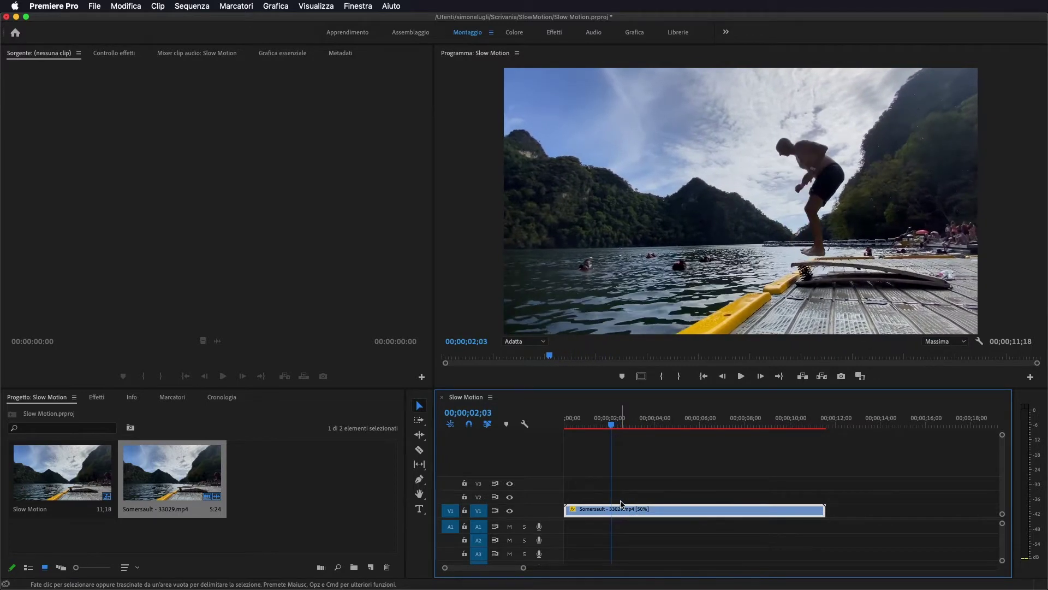
key(Home)
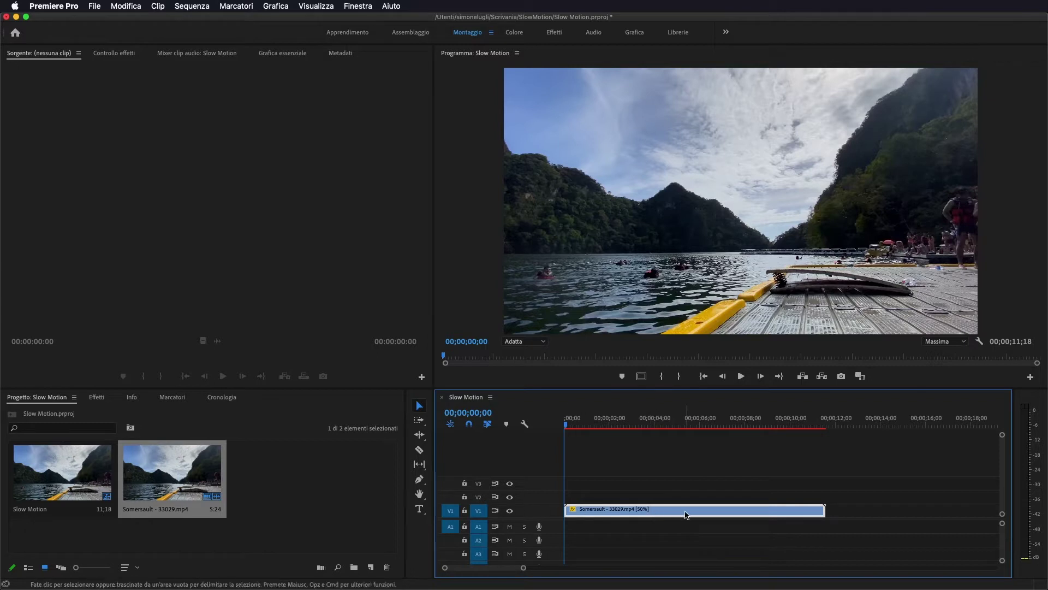
Set the clip's Interpolazione tempo to Flusso ottico and render the preview.
right_click(686, 512)
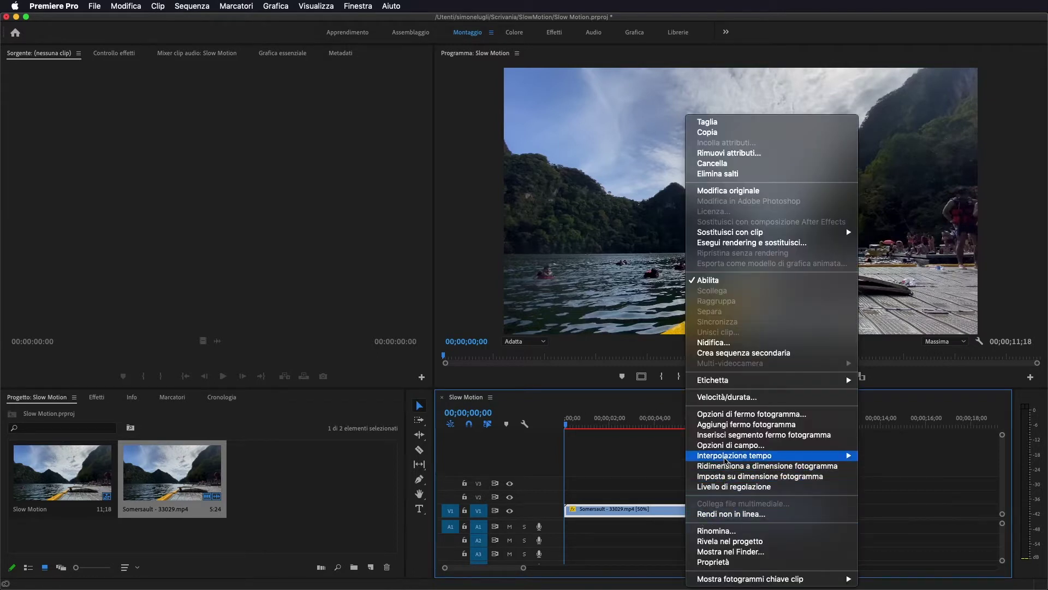
mouse_move(726, 459)
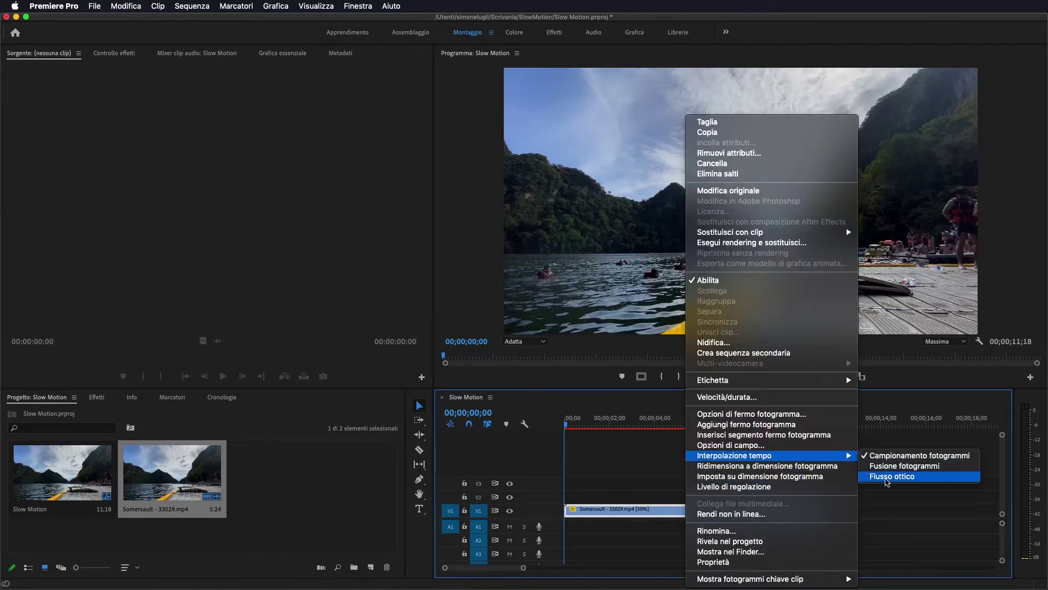
click(885, 477)
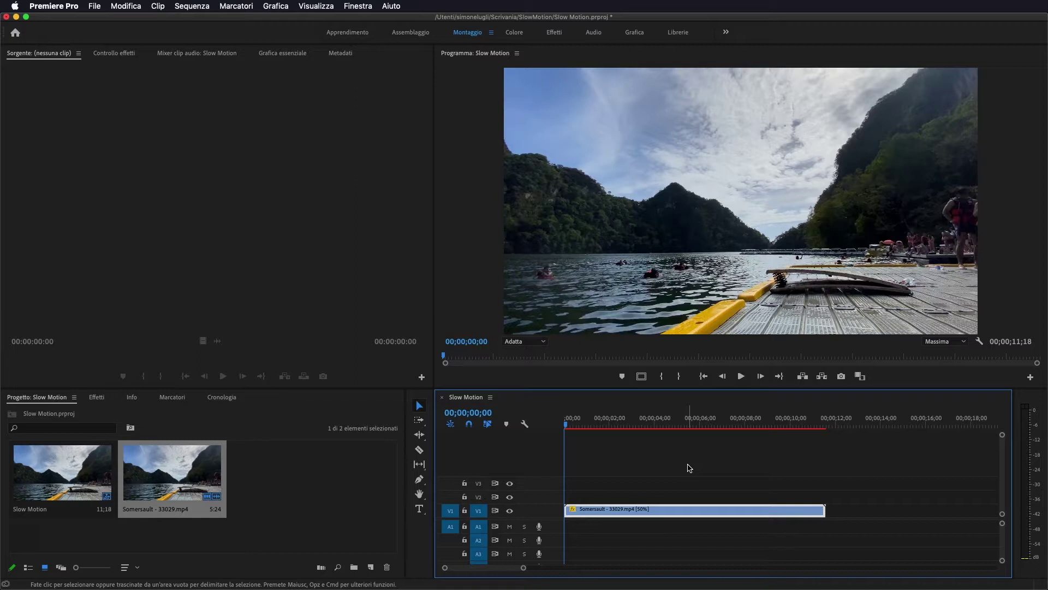
key(Return)
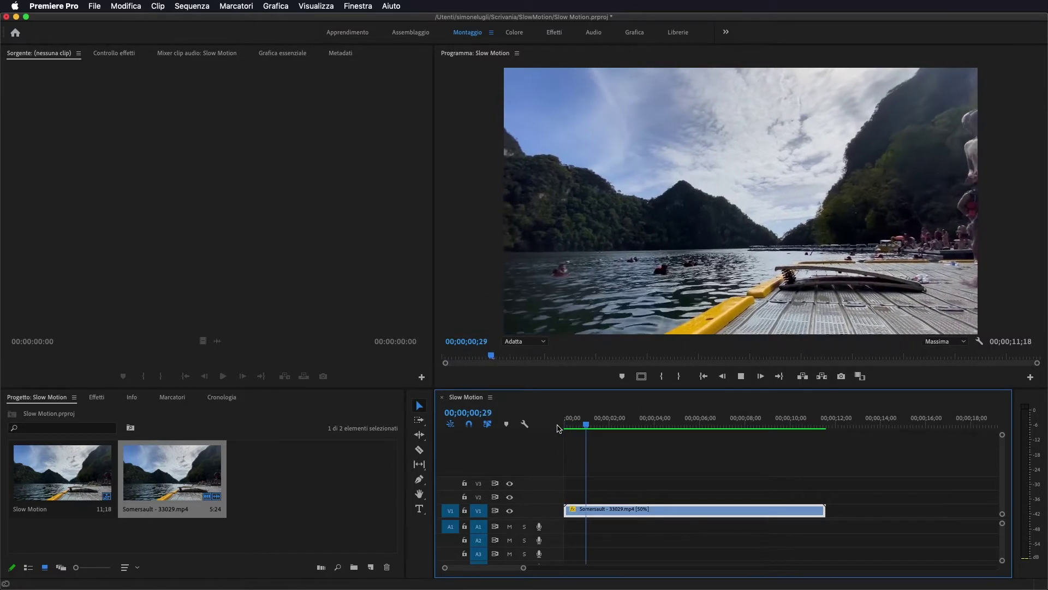
Step through the optical-flow jump, then undo the 50% speed back to 00;00;05;24.
key(space)
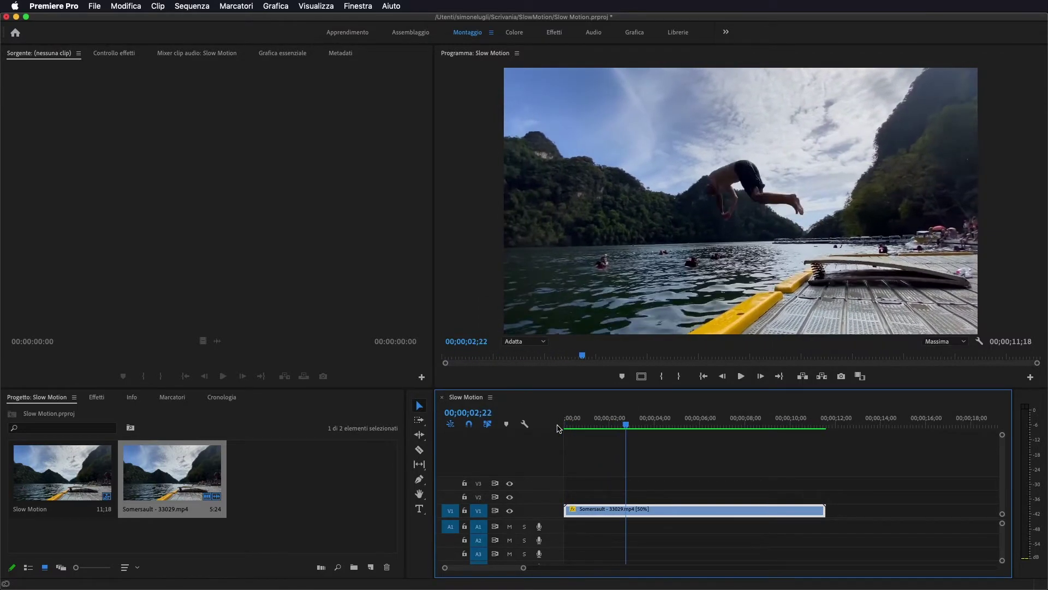
key(Right)
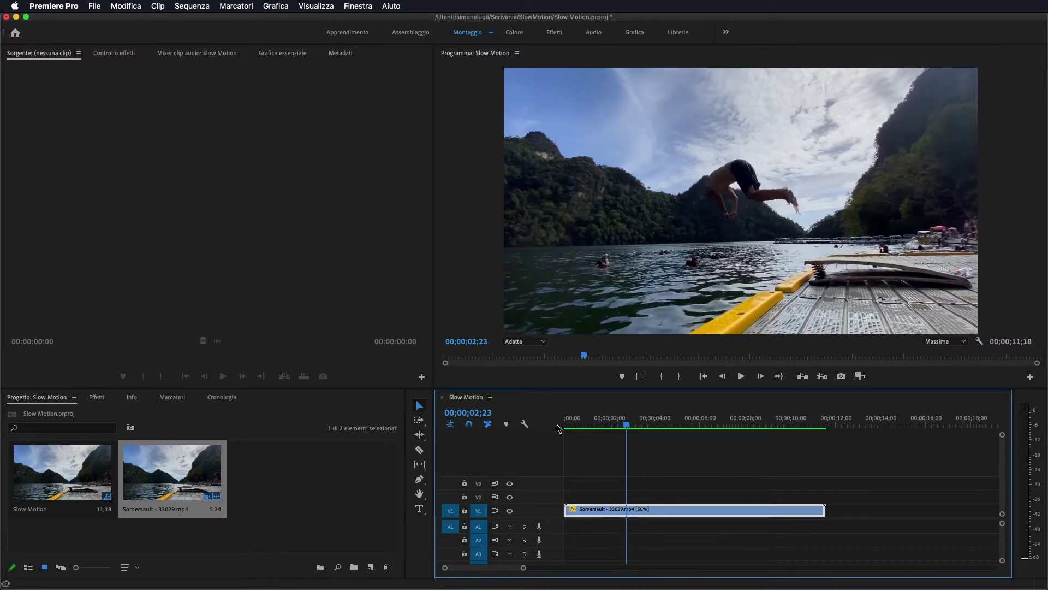
key(Right)
key(Right)
key(Right)
key(space)
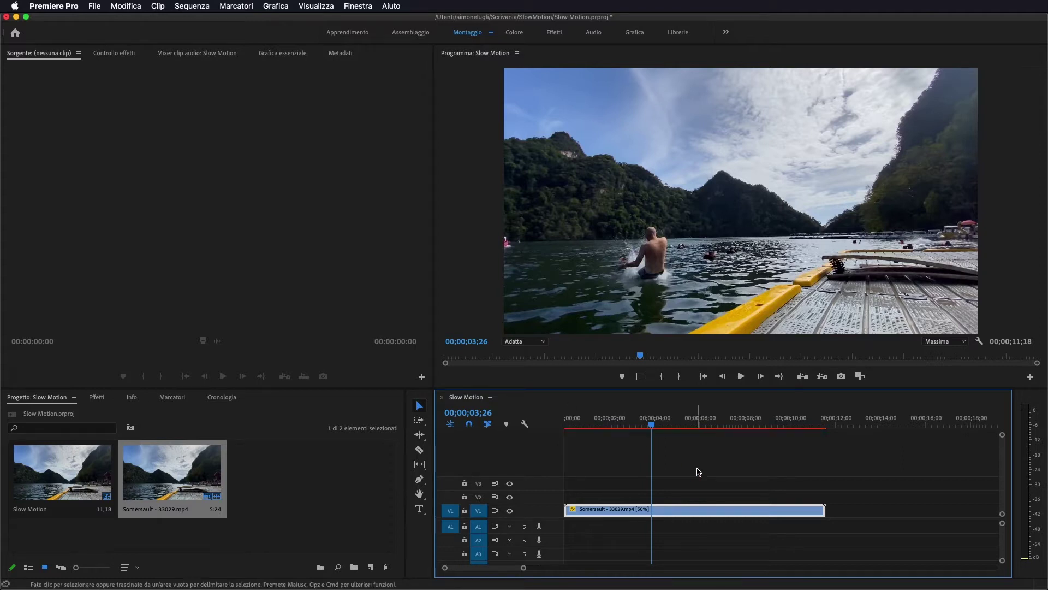
key(super+z)
drag(658, 425, 562, 426)
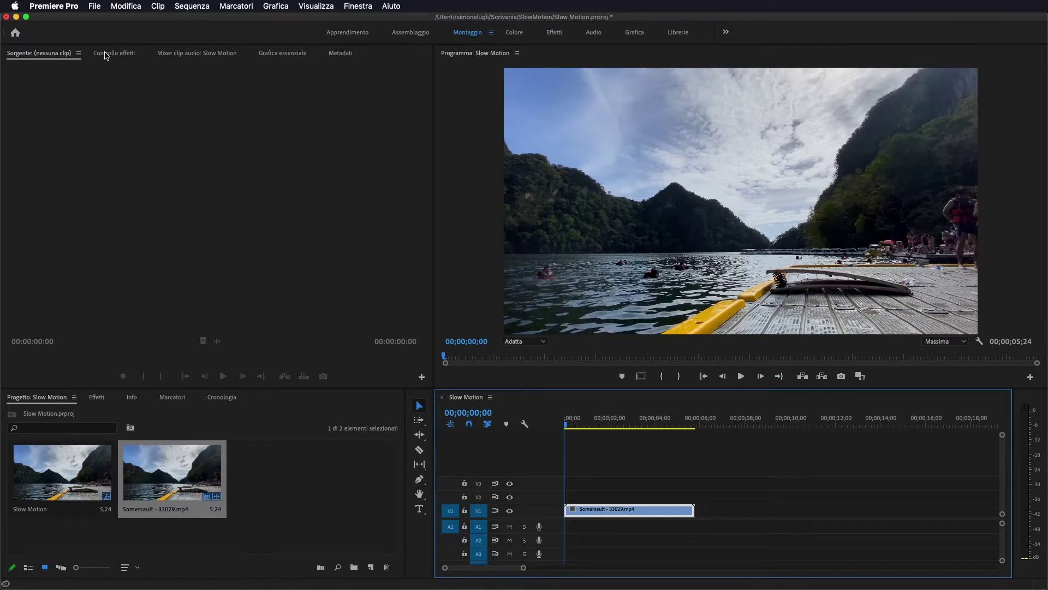
Reveal Modifica tempo > Velocità in Controllo effetti and add a speed keyframe at take-off.
click(106, 55)
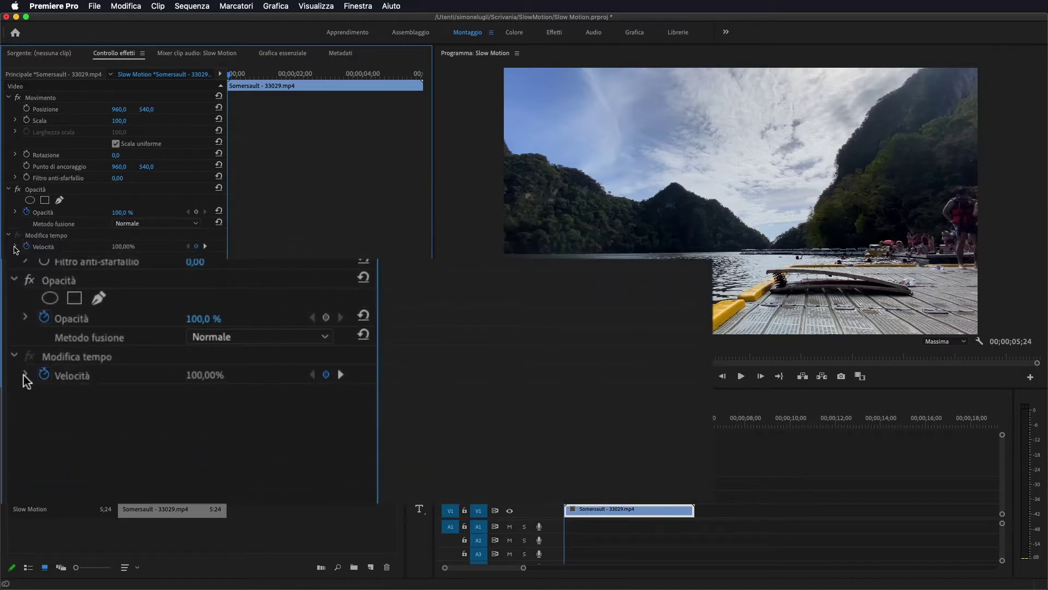
click(14, 247)
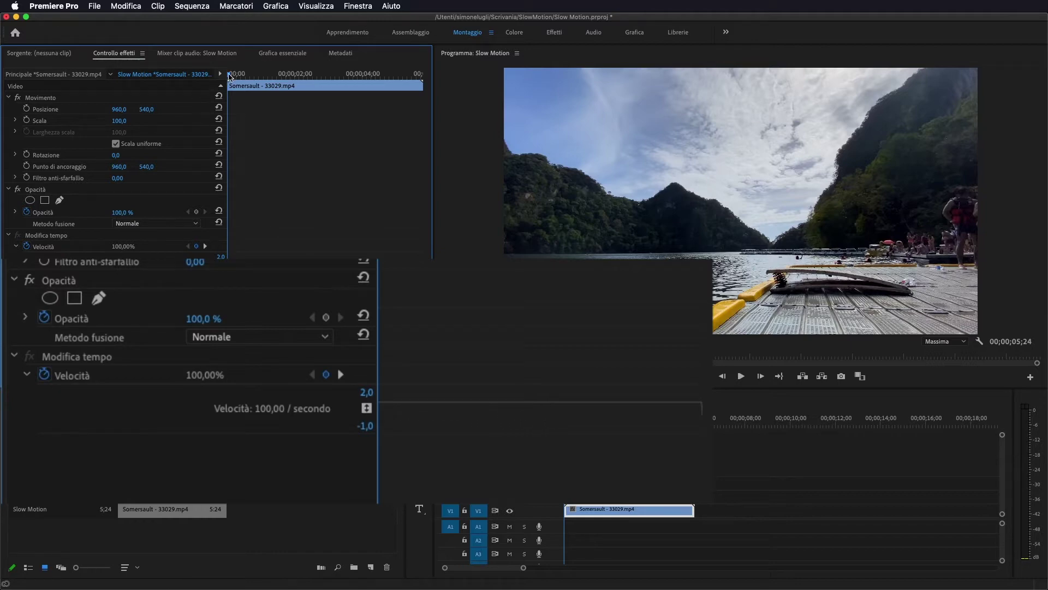
drag(231, 76, 268, 84)
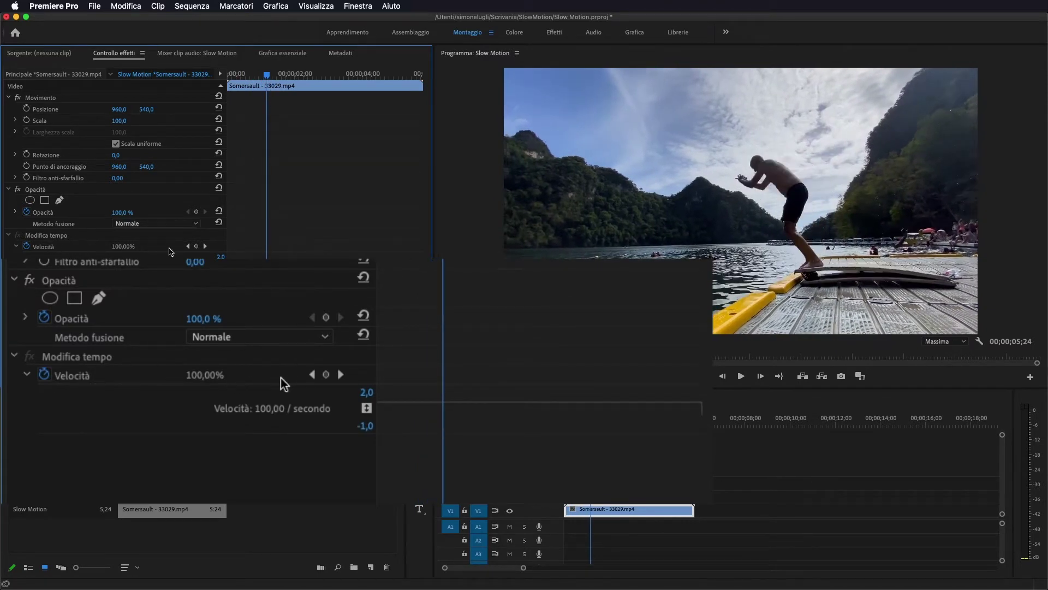
click(196, 246)
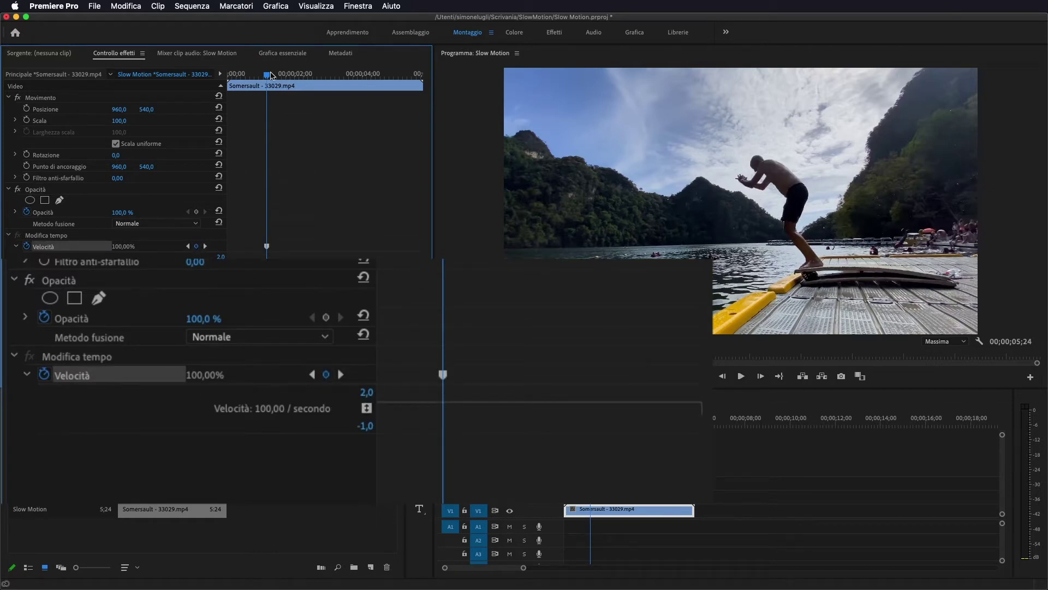
Add a second speed keyframe where the jumper hits the water.
drag(271, 74, 286, 75)
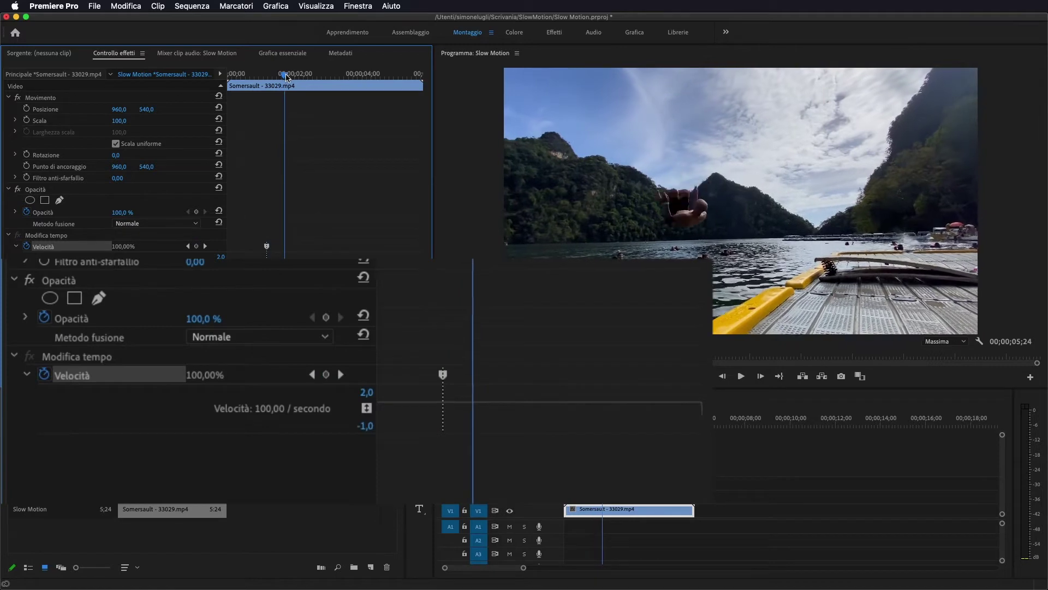
drag(286, 77, 300, 81)
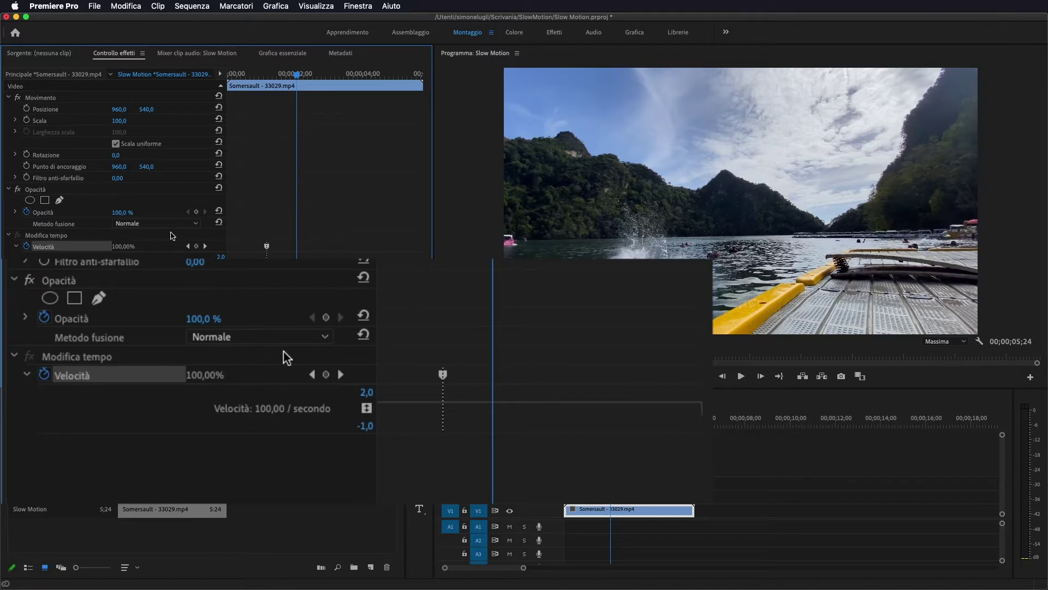
click(196, 246)
scroll(568, 445, up, 3)
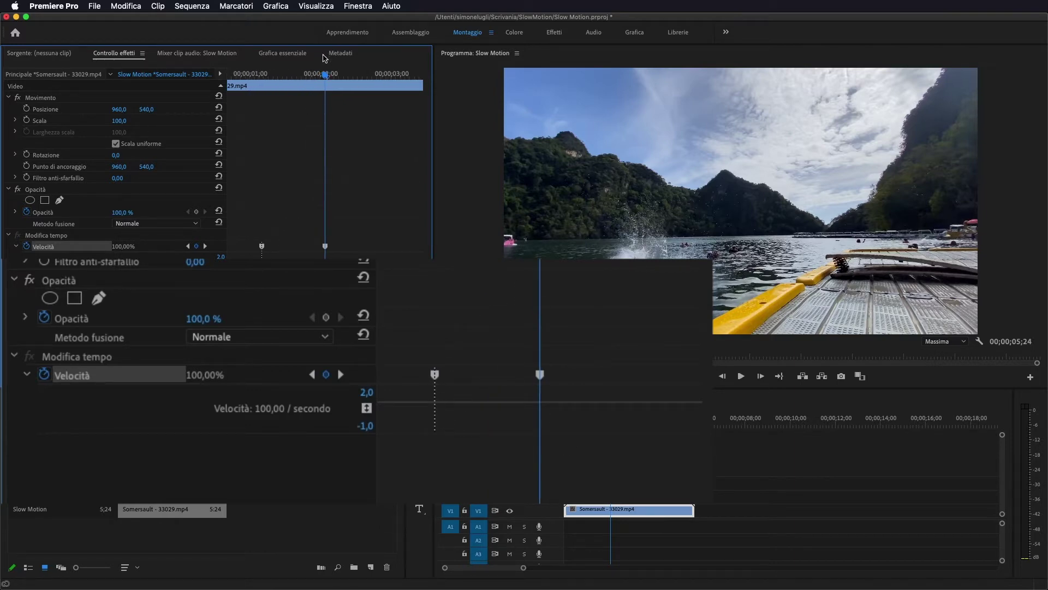
drag(325, 75, 298, 127)
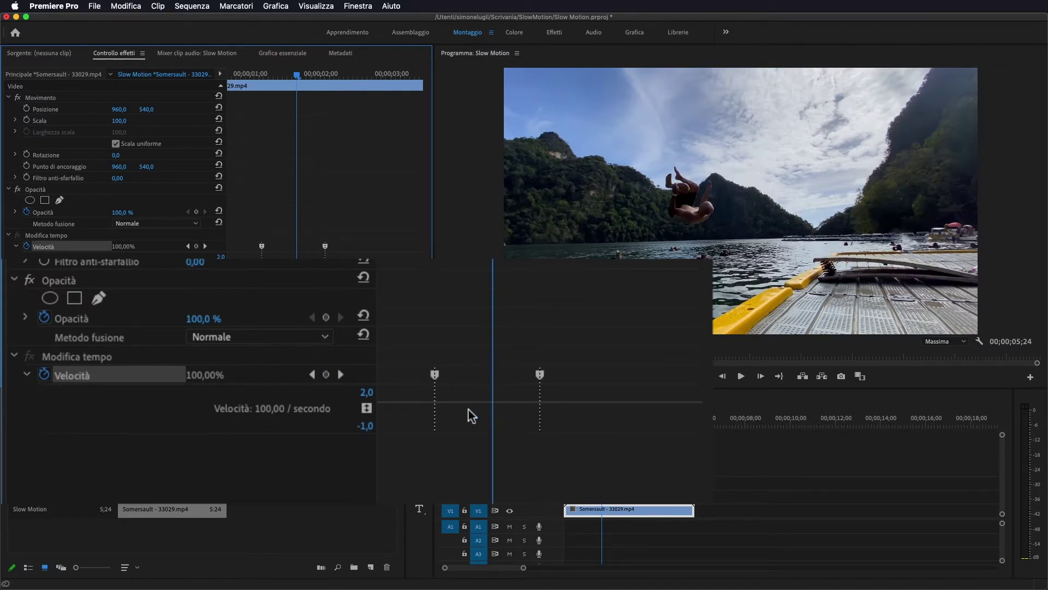
drag(453, 406, 452, 410)
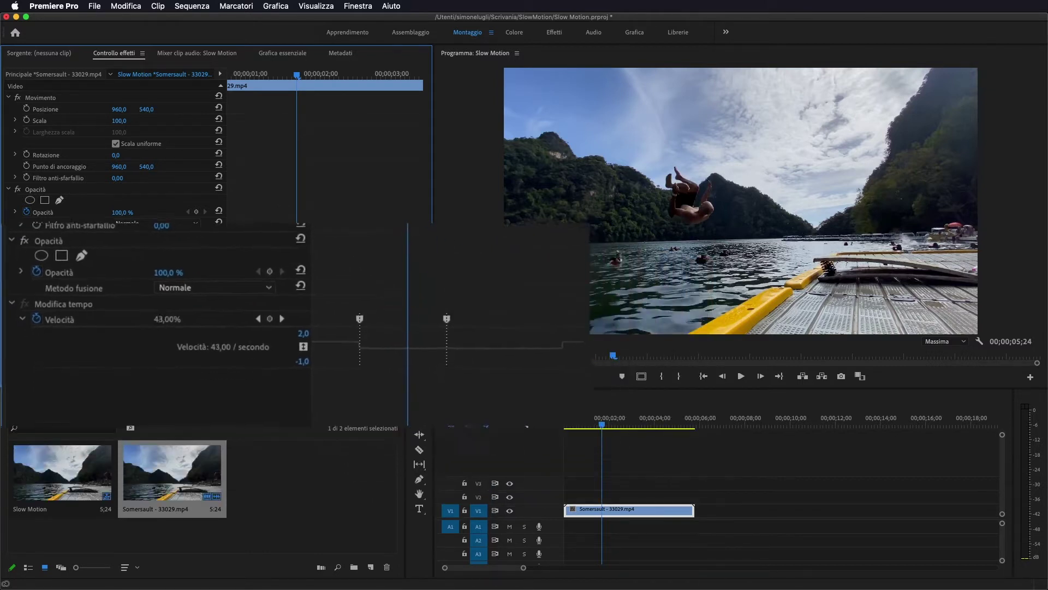
drag(382, 306, 382, 314)
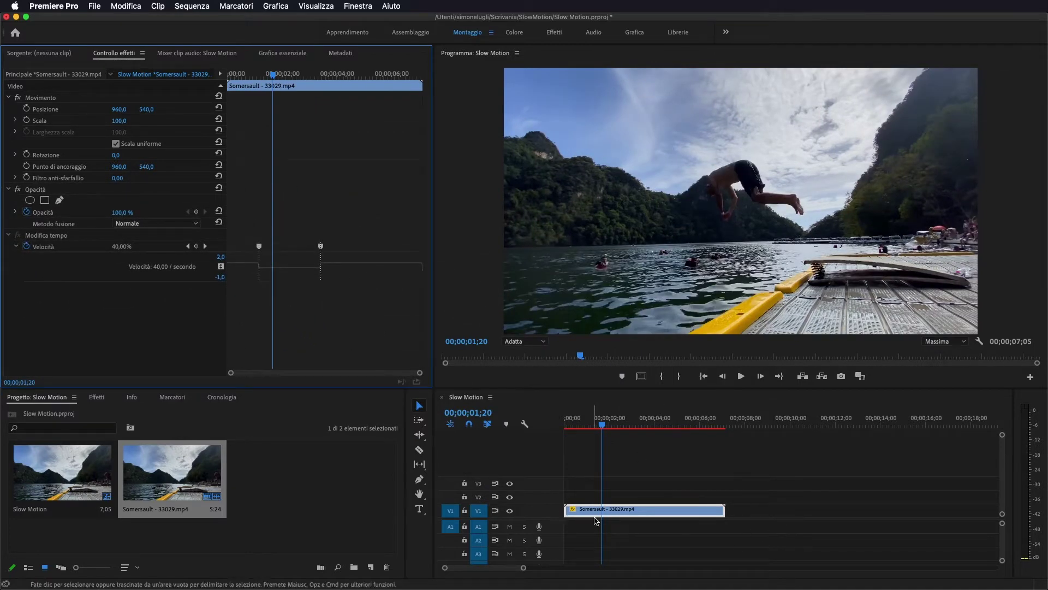
drag(275, 81, 233, 105)
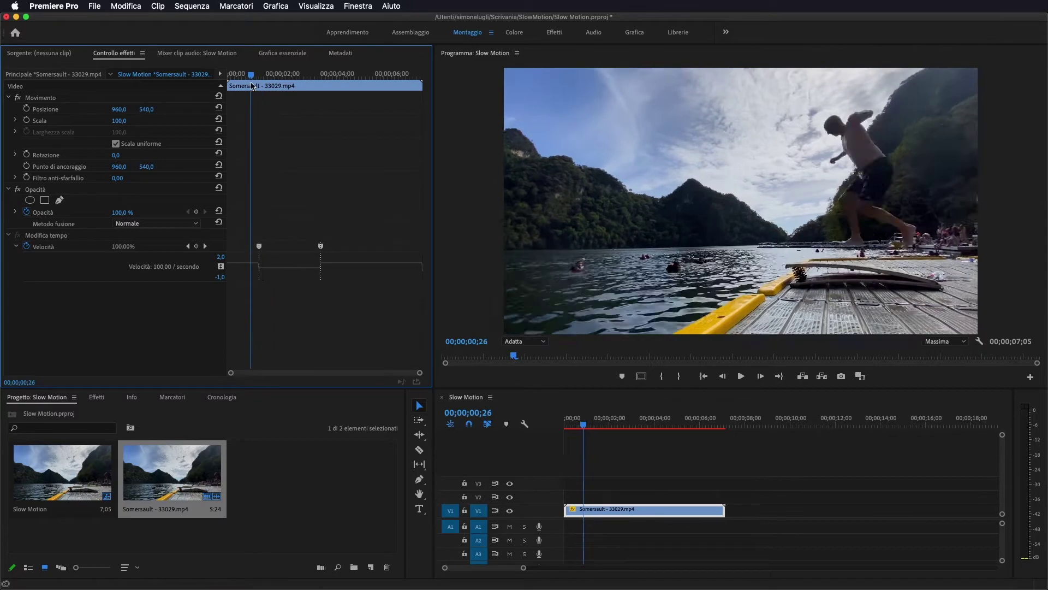
key(space)
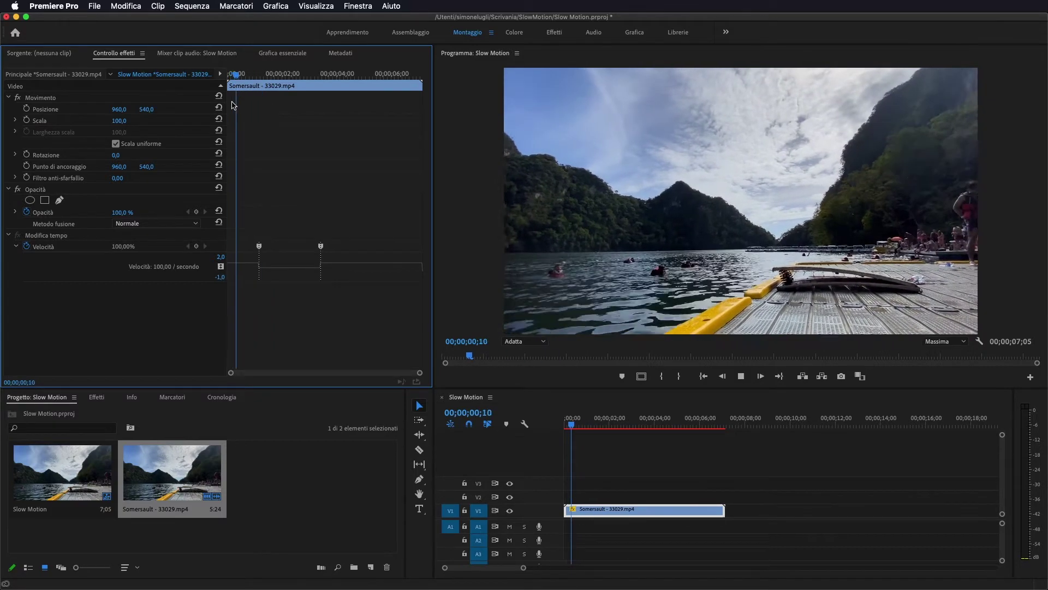
key(space)
mouse_move(256, 76)
mouse_down()
mouse_move(355, 97)
mouse_move(277, 95)
mouse_up()
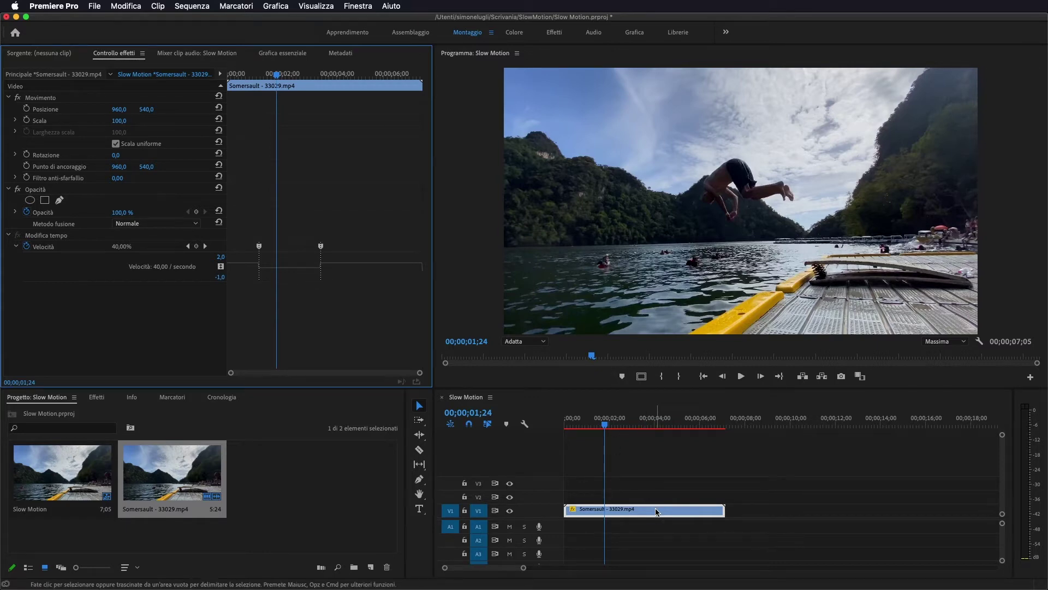
right_click(656, 511)
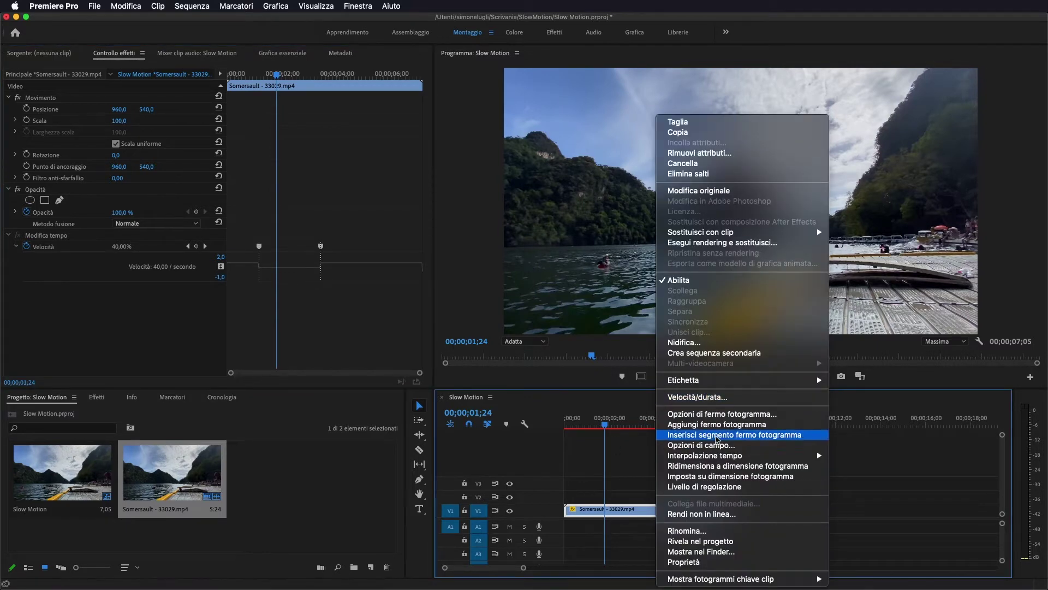
Switch the clip to Flusso ottico, then play and scrub around the 40% slowdown.
mouse_move(709, 458)
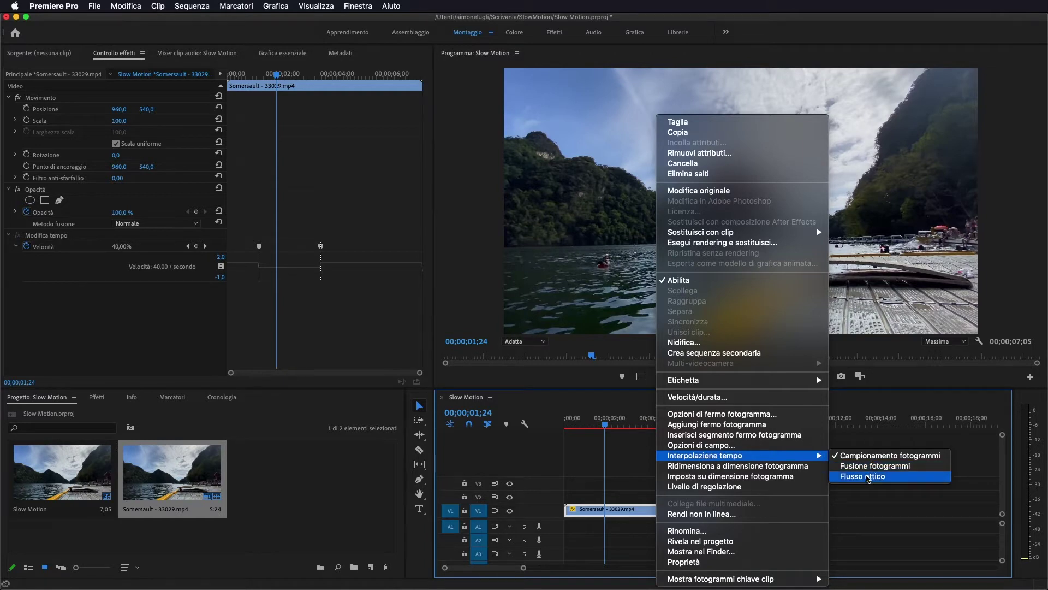
click(868, 477)
drag(608, 426, 610, 427)
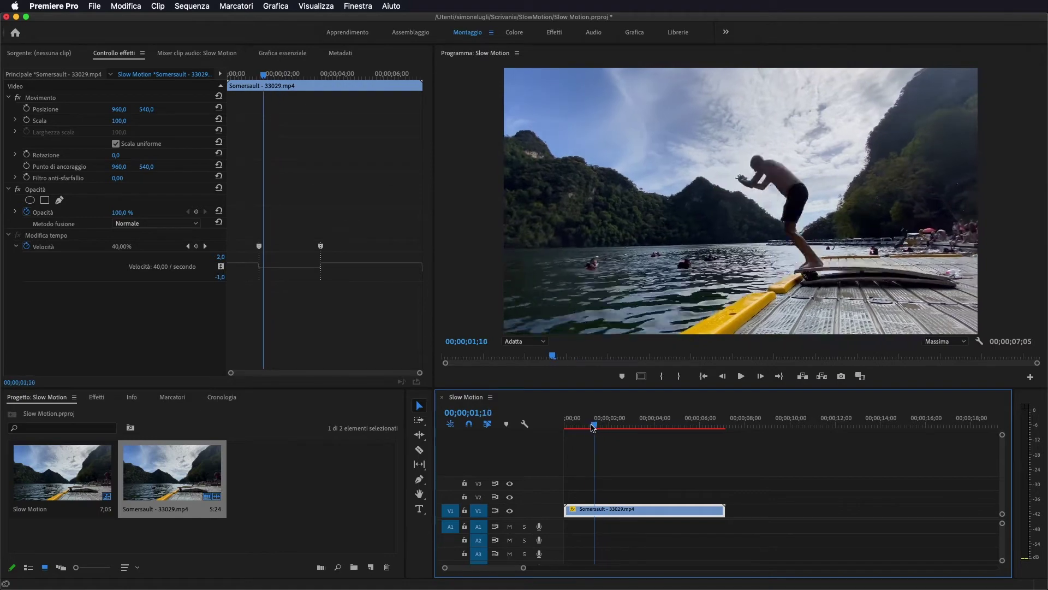
drag(609, 427, 566, 426)
key(space)
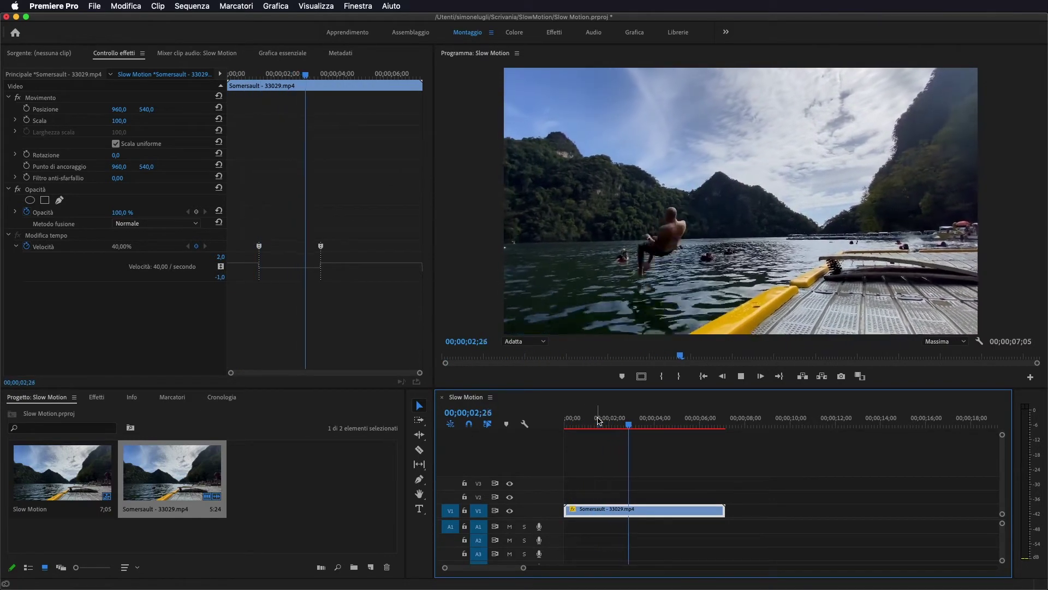
key(space)
drag(636, 428, 584, 427)
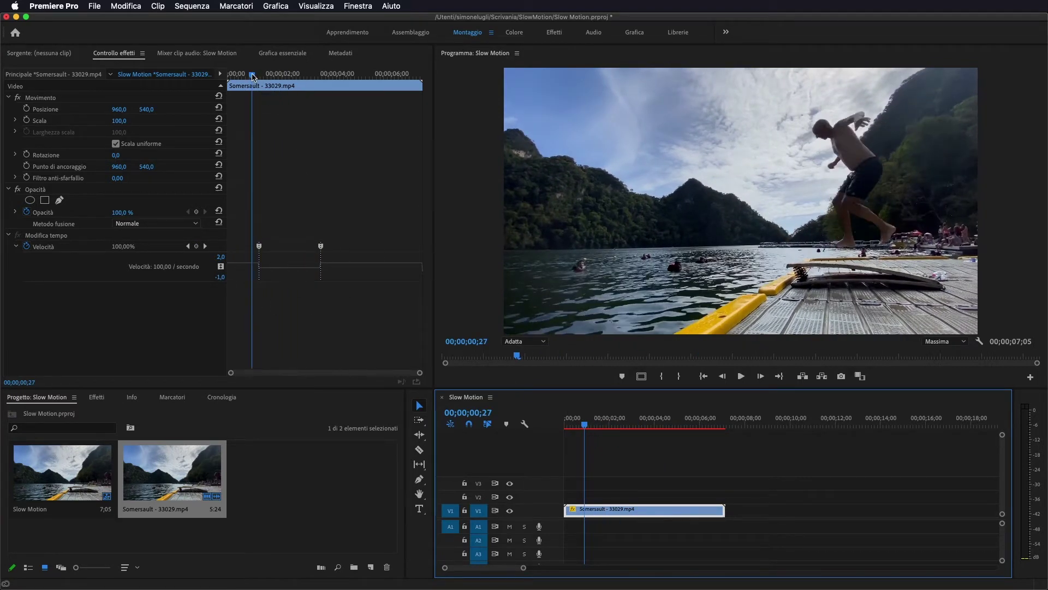
drag(253, 76, 260, 78)
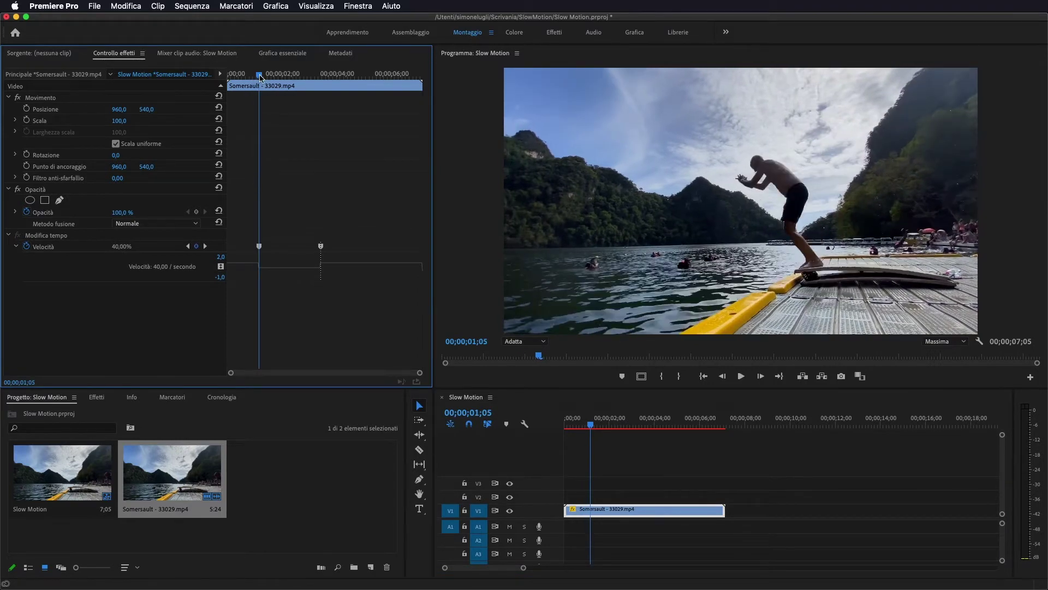
drag(260, 78, 243, 89)
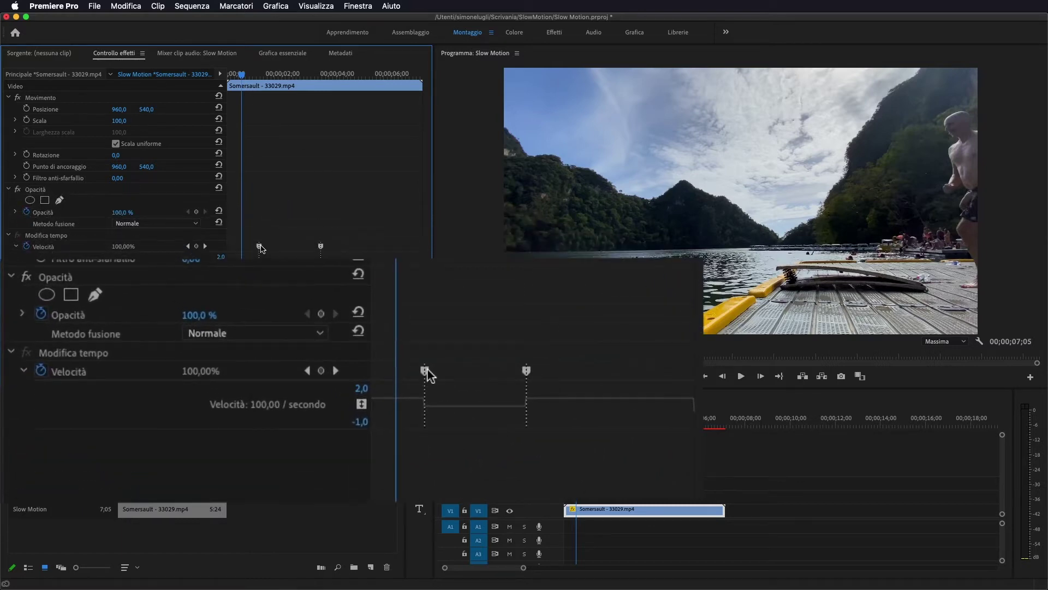
Split the first speed keyframe into a ramp from 100% down to 40%.
drag(261, 248, 275, 249)
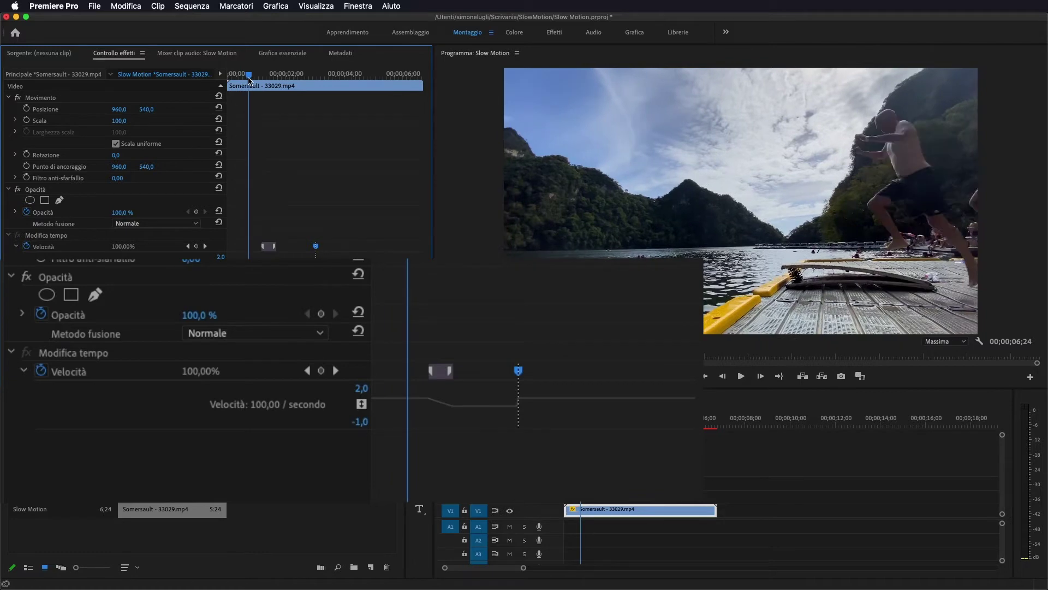
drag(243, 77, 275, 85)
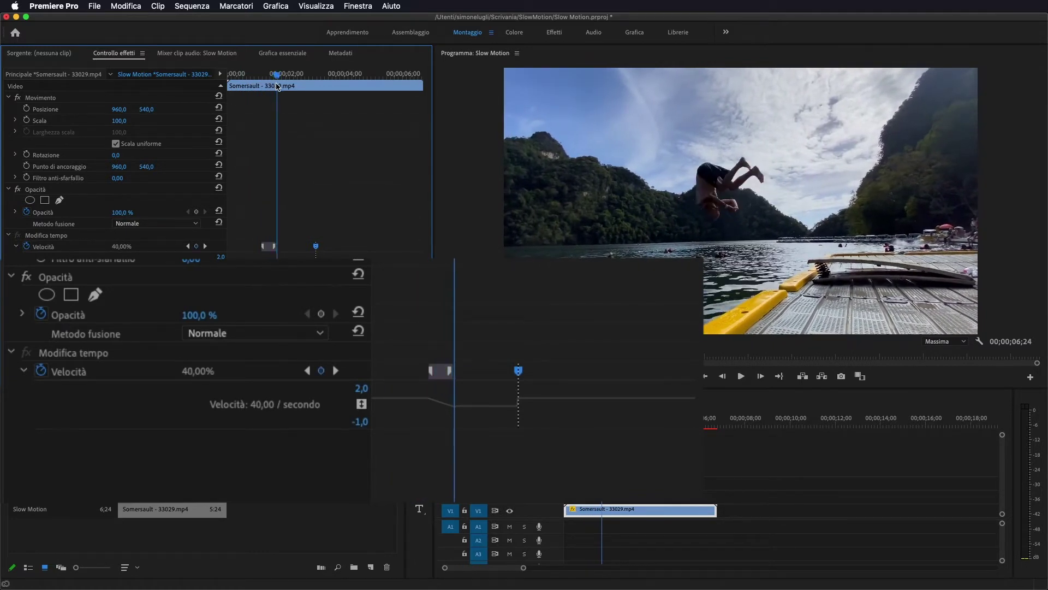
mouse_move(274, 86)
mouse_down()
mouse_move(285, 89)
mouse_move(271, 82)
mouse_up()
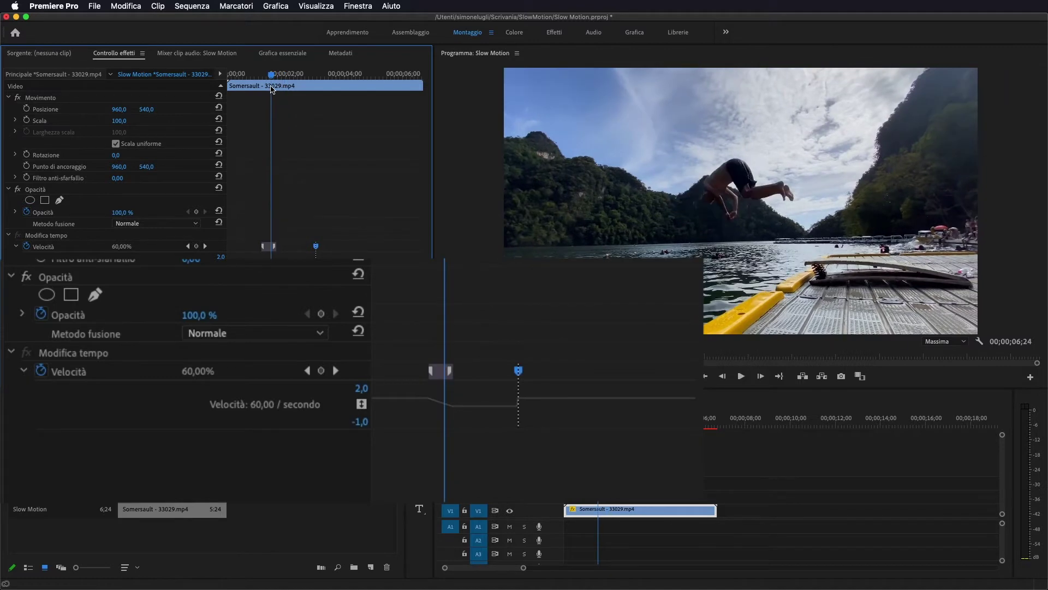
Curve the first ramp with its Bézier handle, then split the splash keyframe too.
click(274, 247)
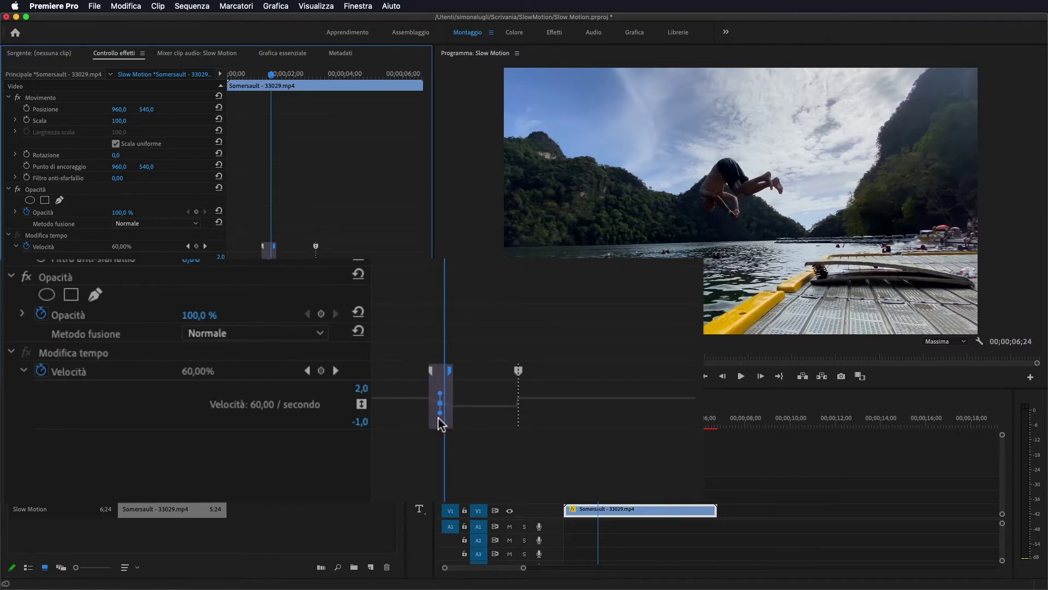
drag(439, 422, 431, 424)
drag(437, 421, 504, 407)
drag(505, 407, 515, 410)
drag(275, 75, 264, 77)
click(510, 471)
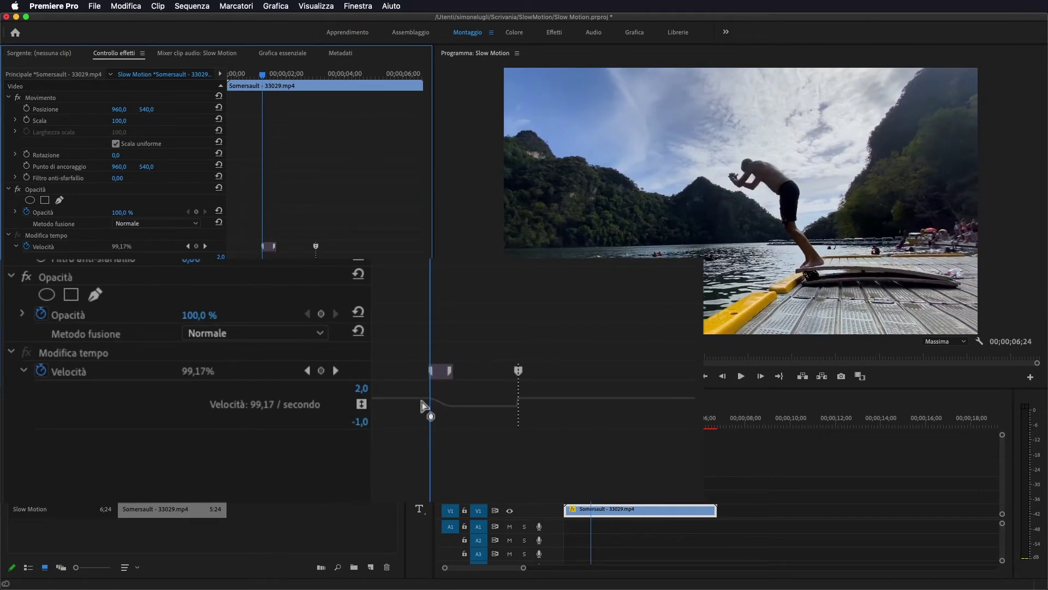
drag(264, 78, 296, 85)
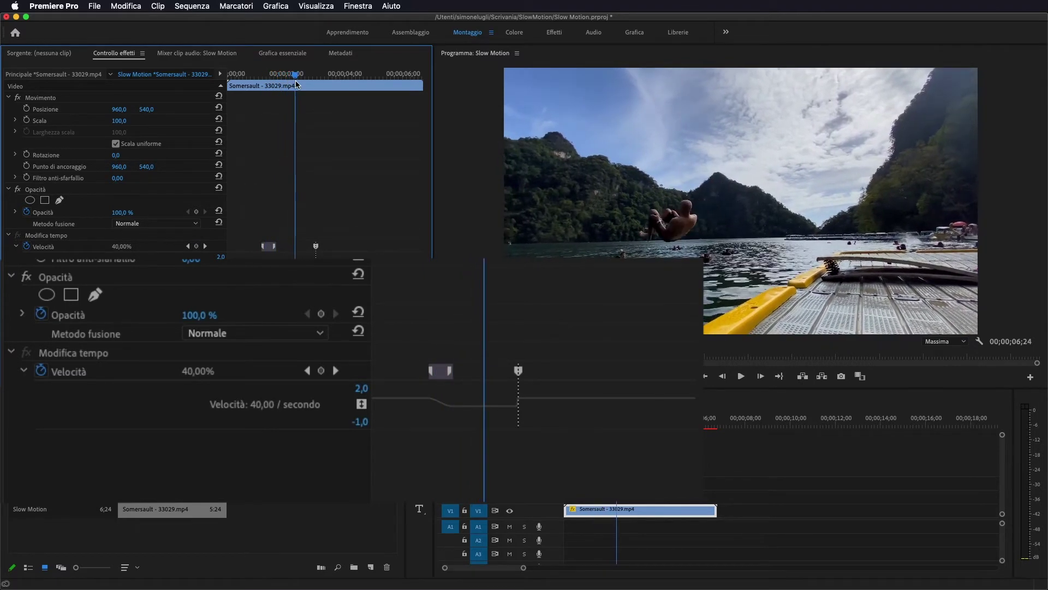
drag(318, 248, 327, 268)
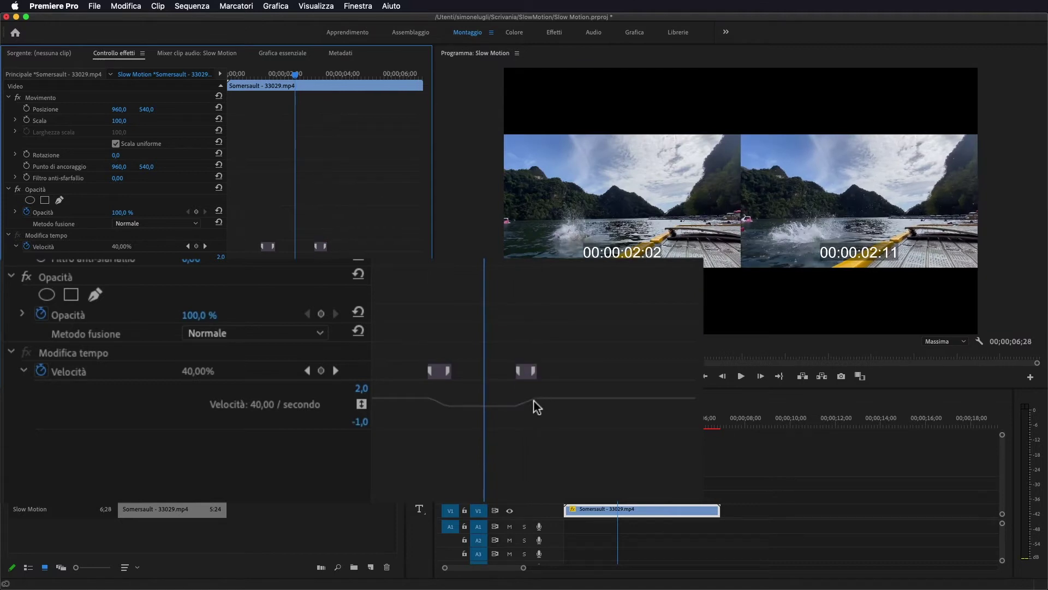
Curve the splash ramp's Bézier handle to ease 40% back to 100%, then play both ramps.
drag(523, 377, 568, 403)
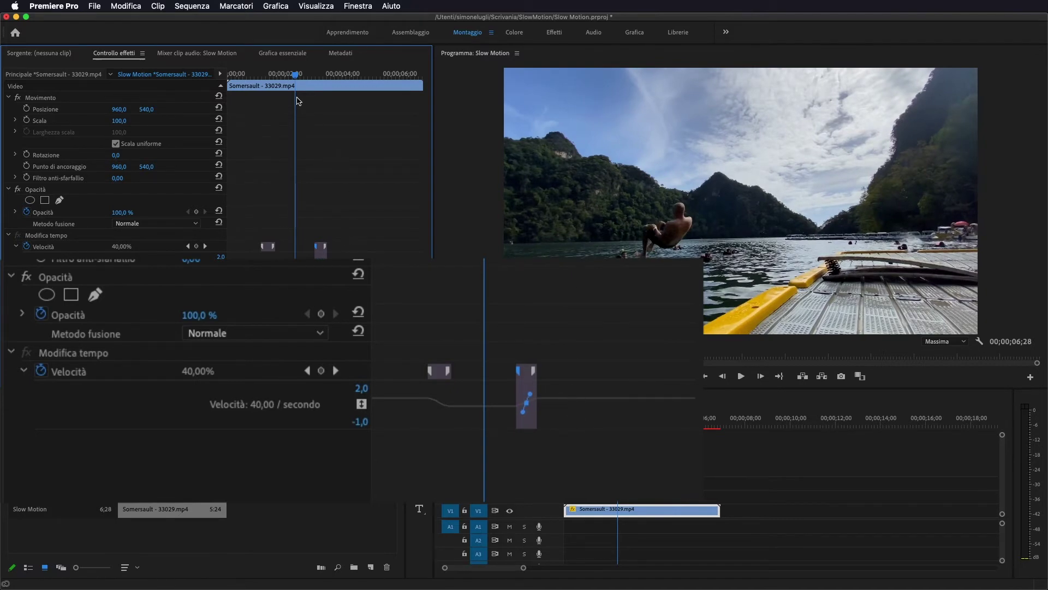
drag(296, 76, 230, 75)
key(space)
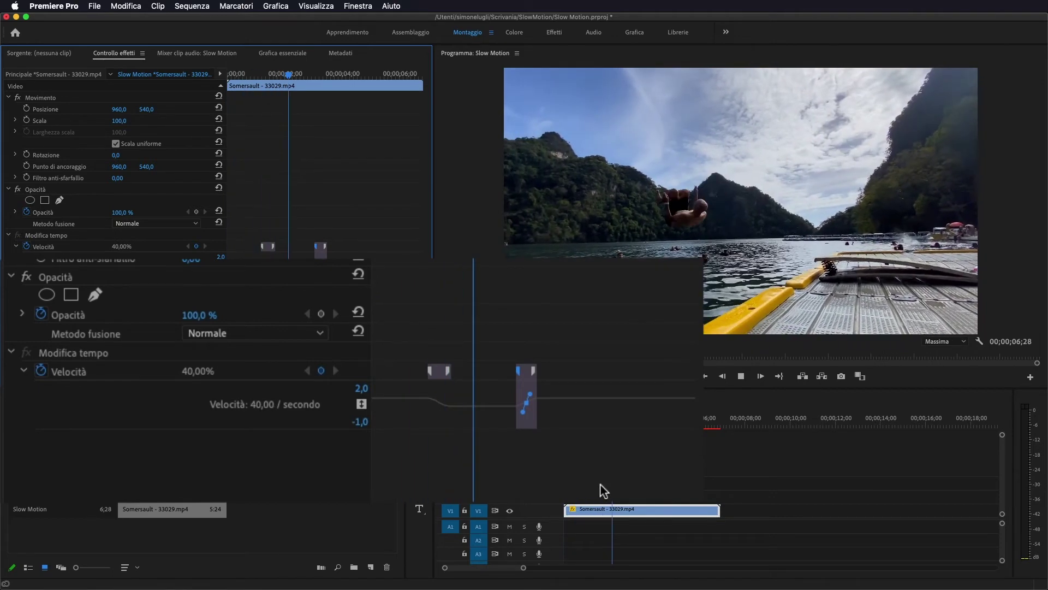
key(space)
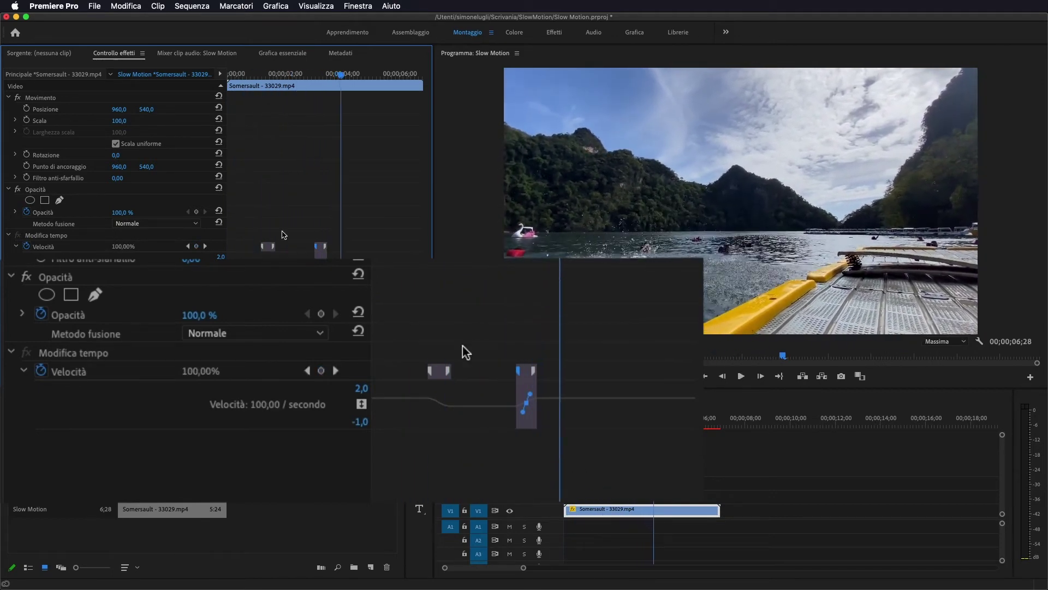
Lengthen the first ramp and review it, then revert the clip to 100% at 00;00;05;24.
mouse_move(279, 234)
mouse_down()
mouse_move(255, 254)
mouse_move(264, 247)
mouse_up()
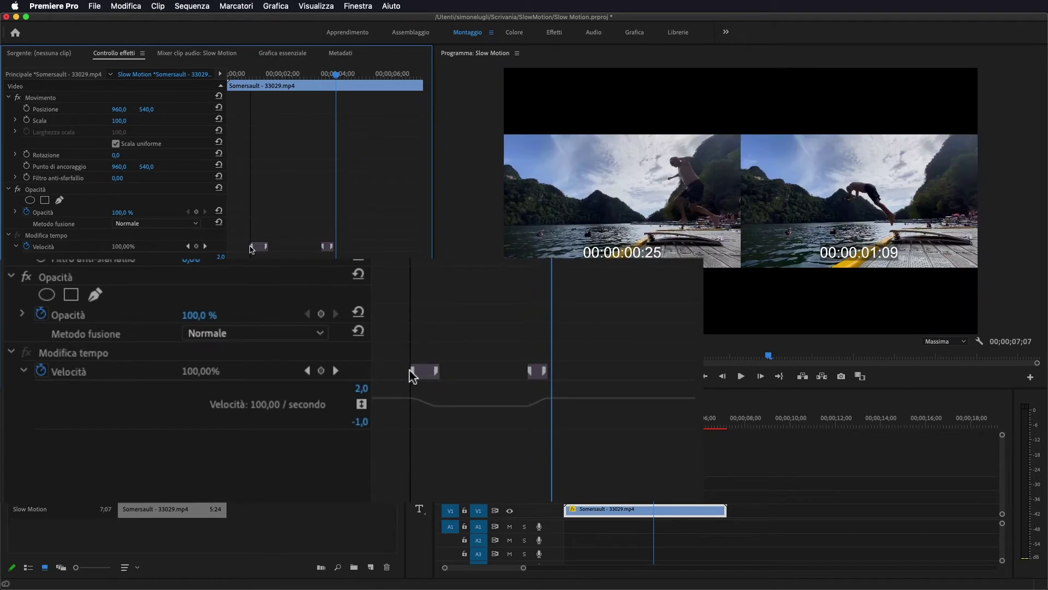
drag(264, 247, 240, 75)
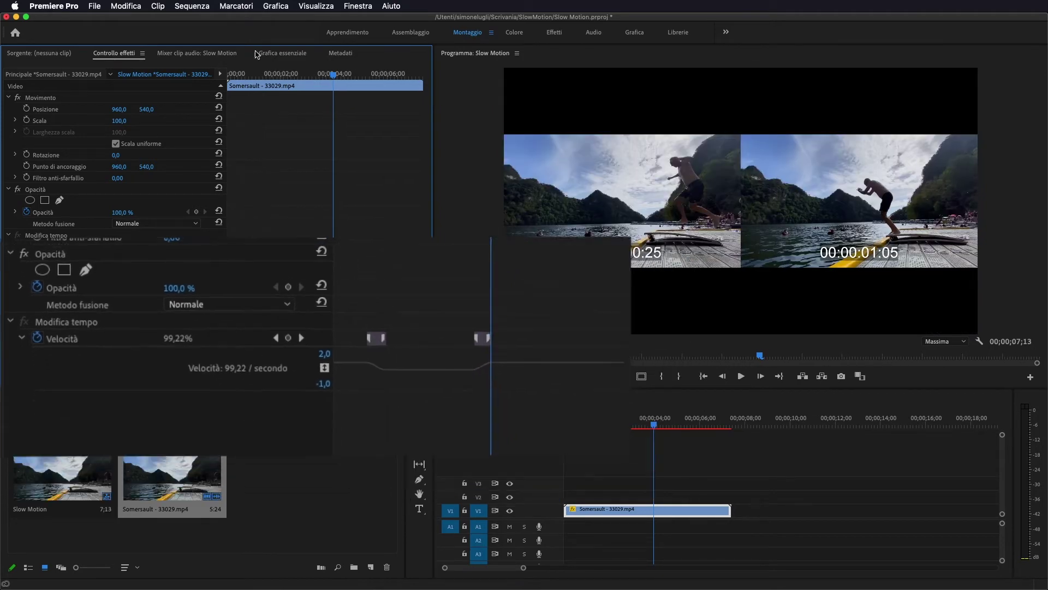
key(space)
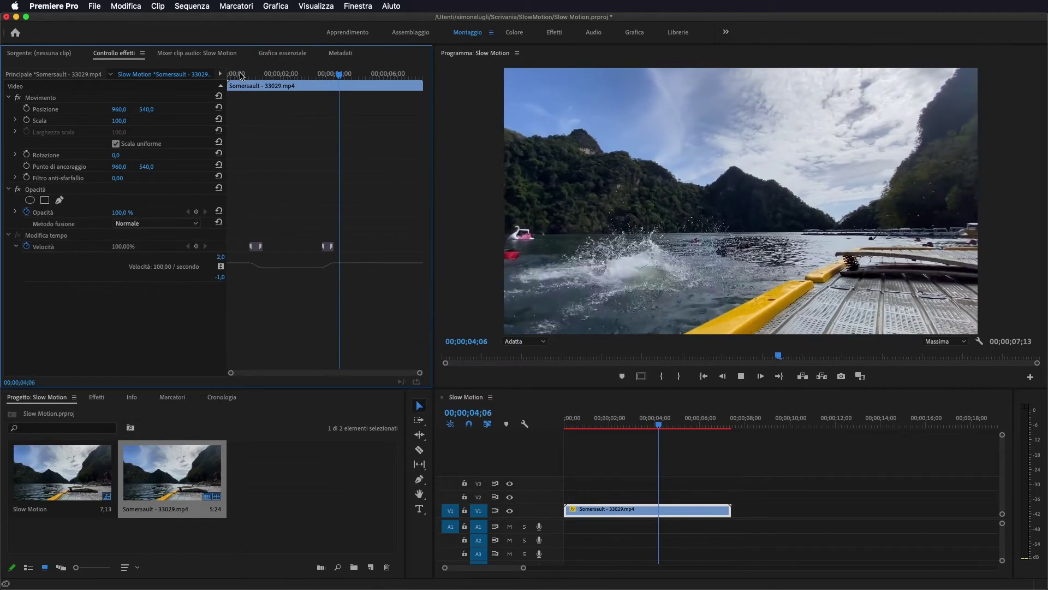
key(space)
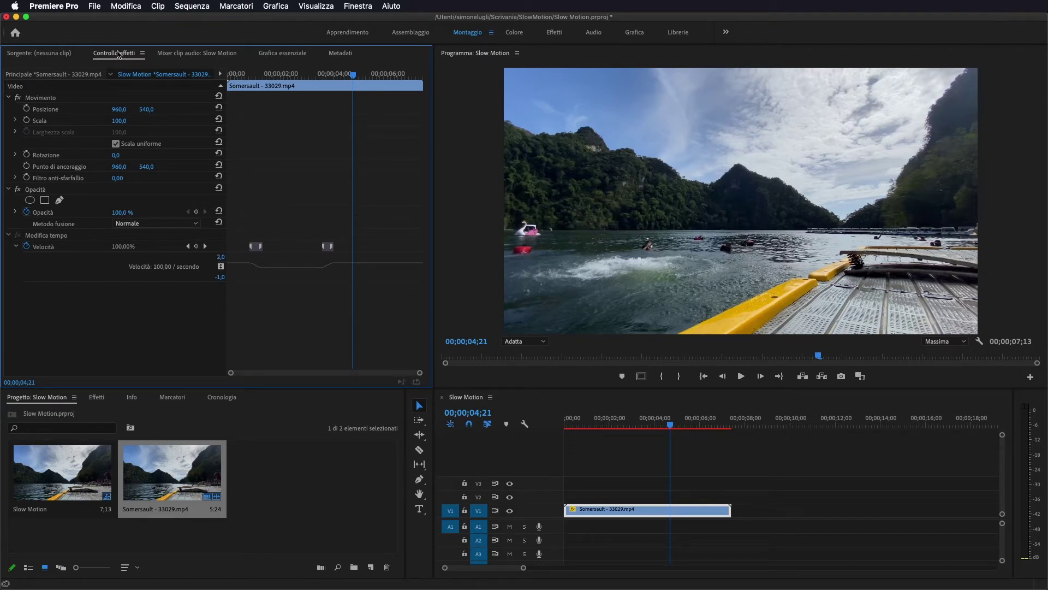
click(623, 514)
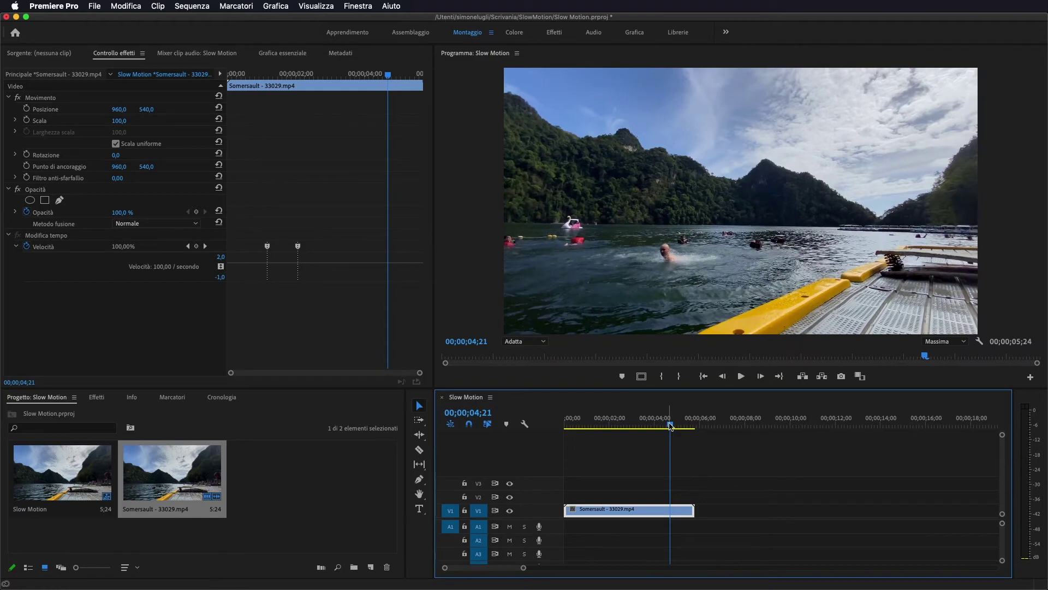
Show Modifica tempo > Velocità on the clip's rubber band and enlarge the V1 track.
drag(671, 425, 587, 435)
key(space)
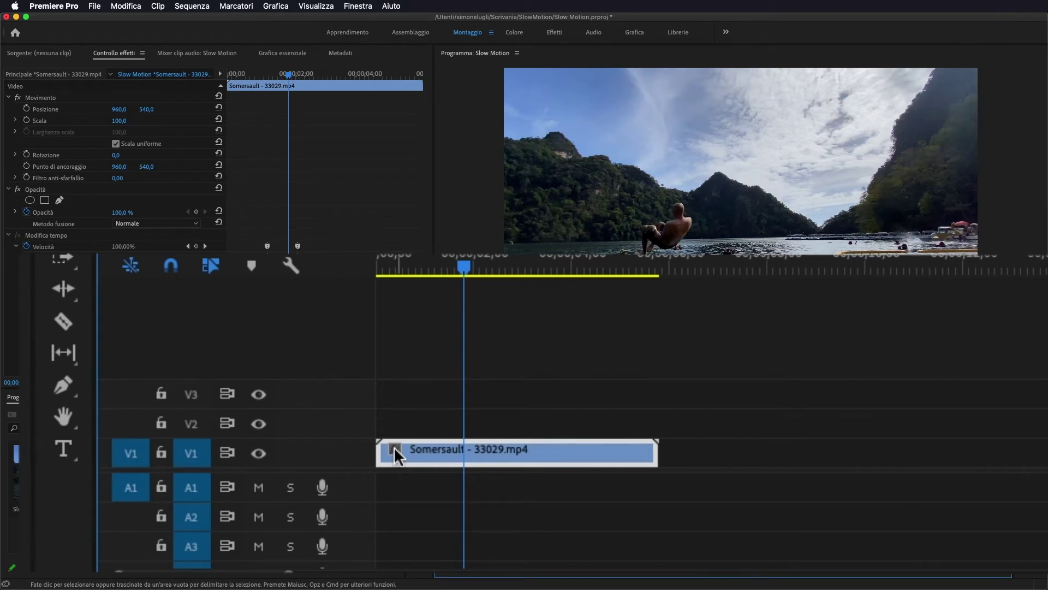
right_click(394, 447)
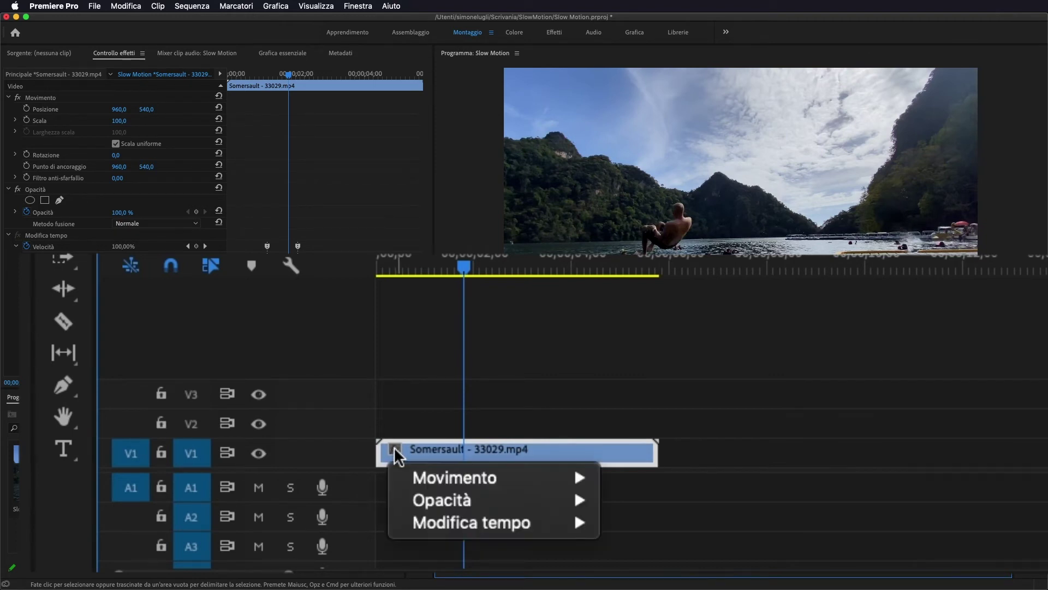
mouse_move(459, 519)
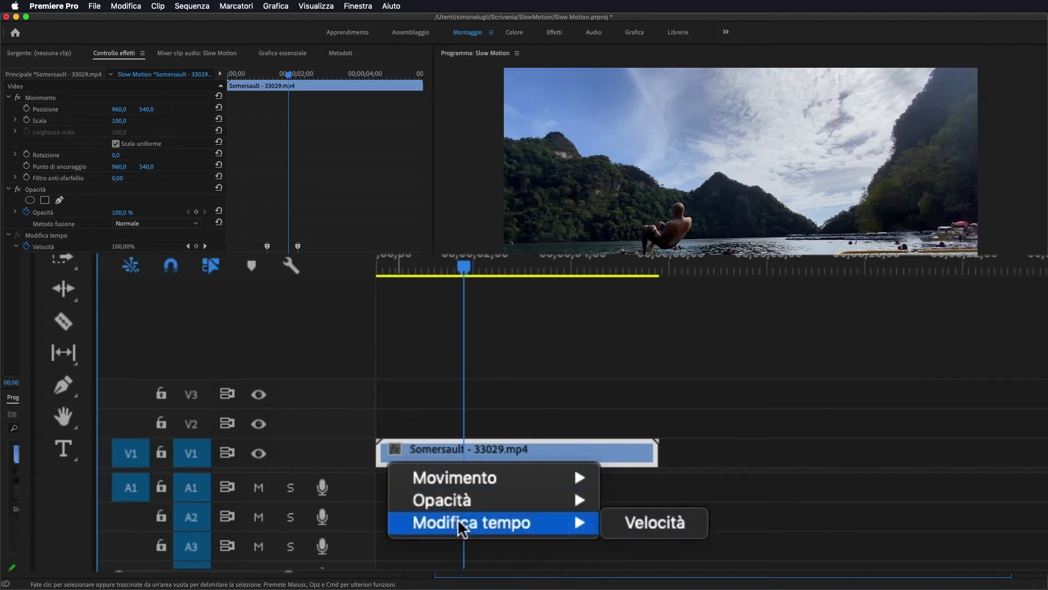
click(667, 517)
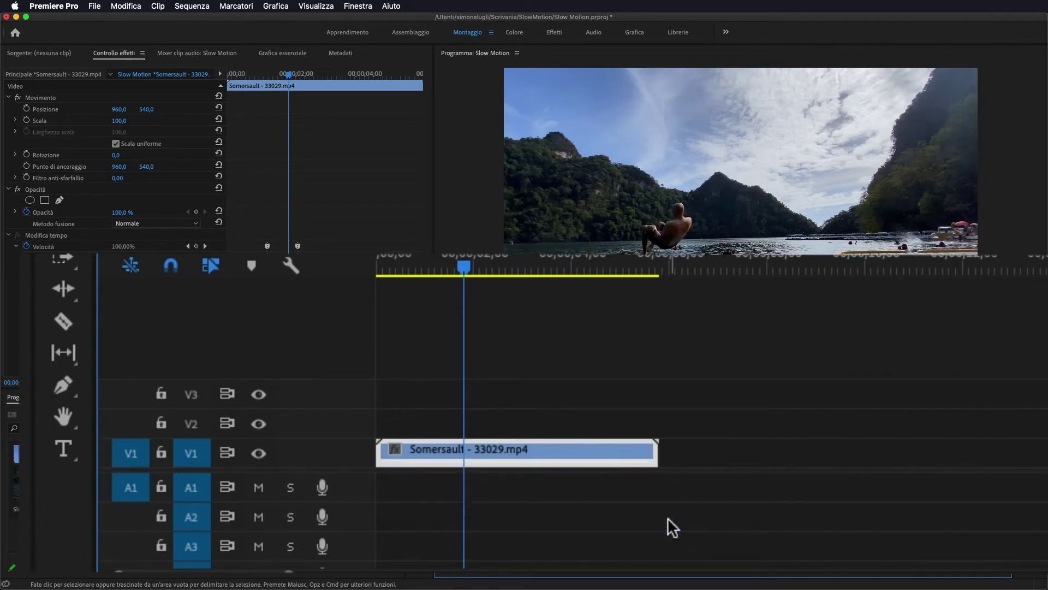
double_click(339, 451)
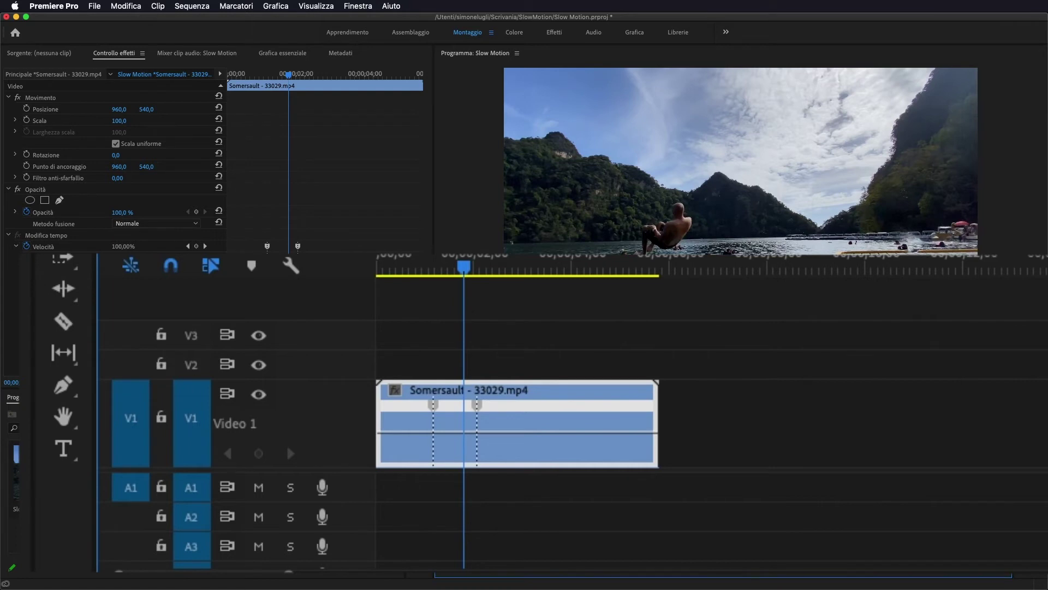
With the Pen tool, add a speed keyframe on the rubber band at take-off.
drag(461, 266, 413, 267)
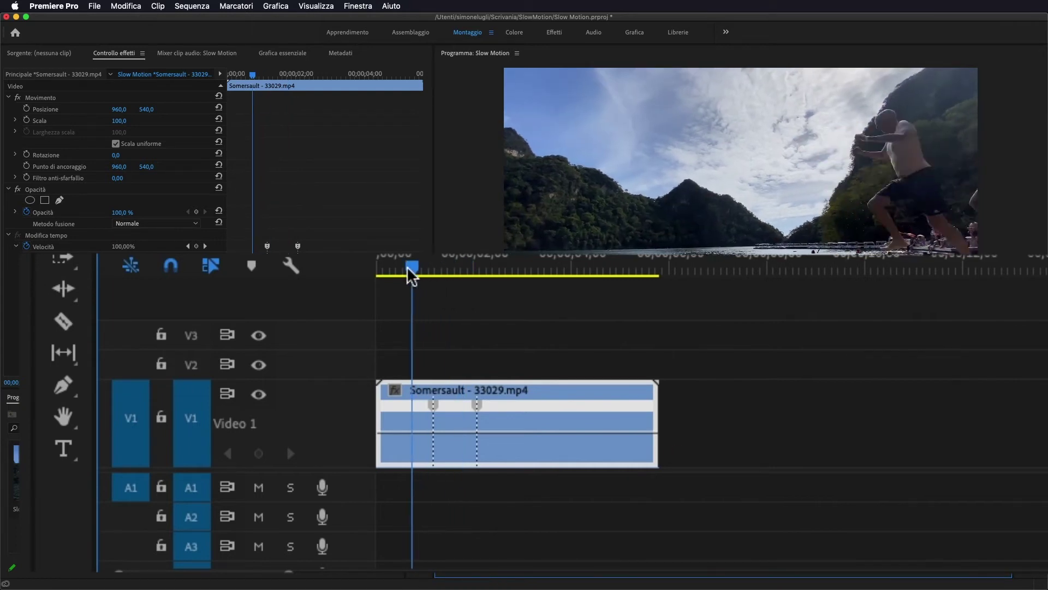
click(256, 74)
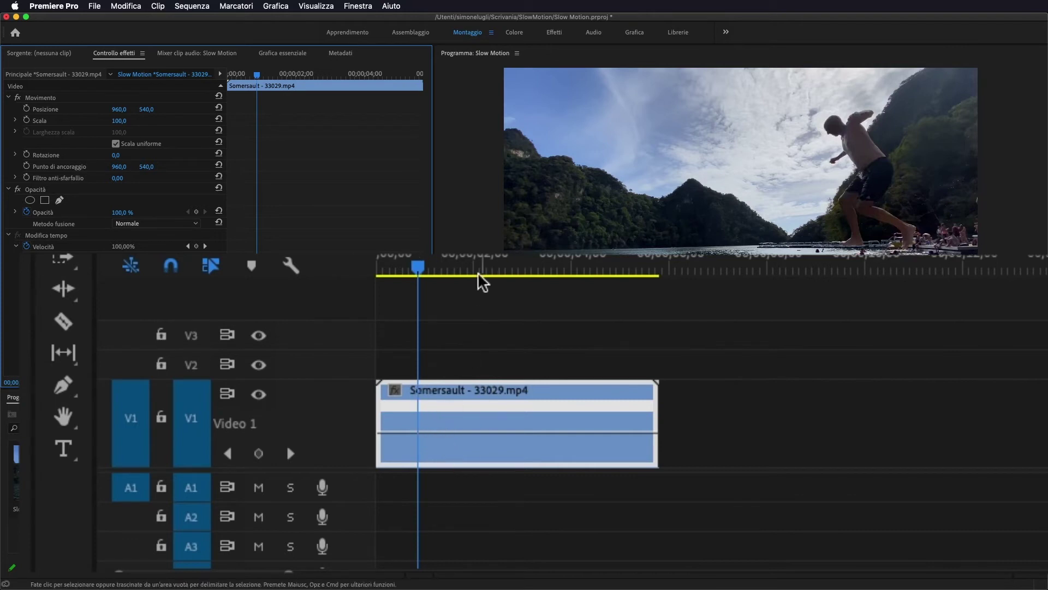
mouse_move(418, 267)
mouse_down()
mouse_move(431, 279)
mouse_move(421, 273)
mouse_up()
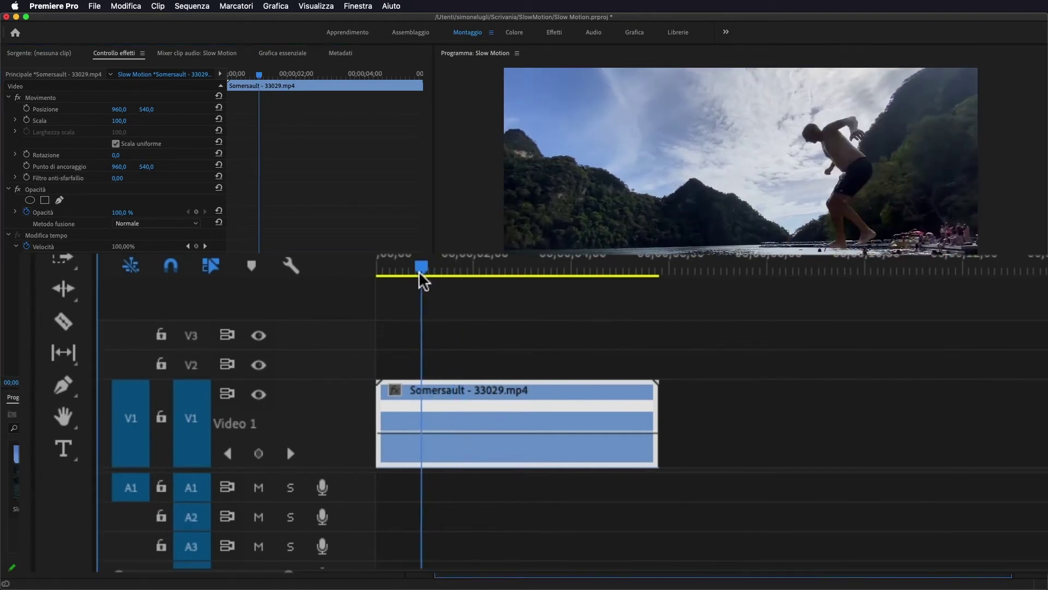
drag(426, 281, 428, 281)
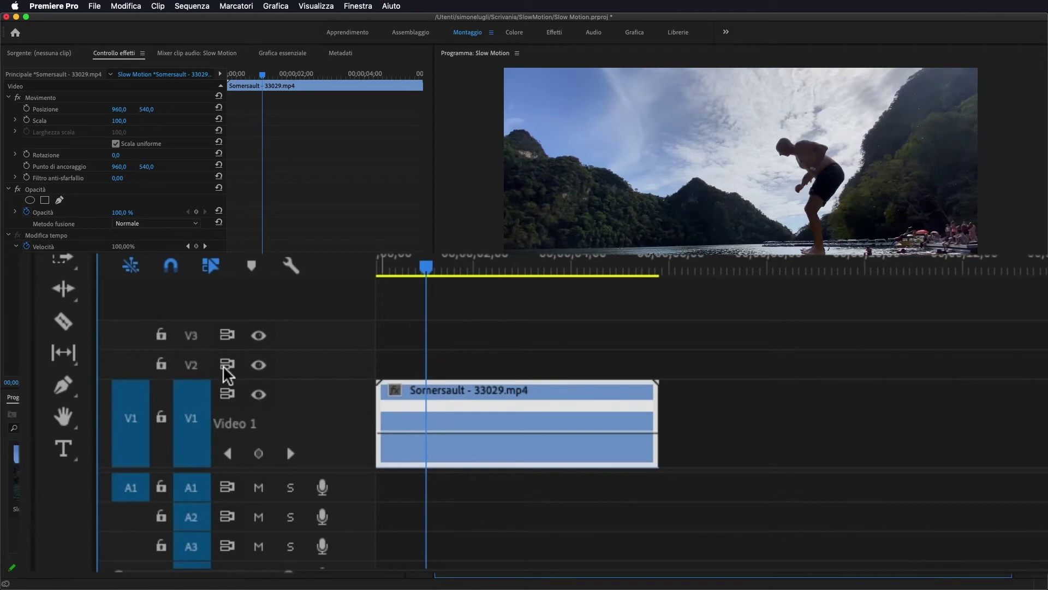
click(62, 387)
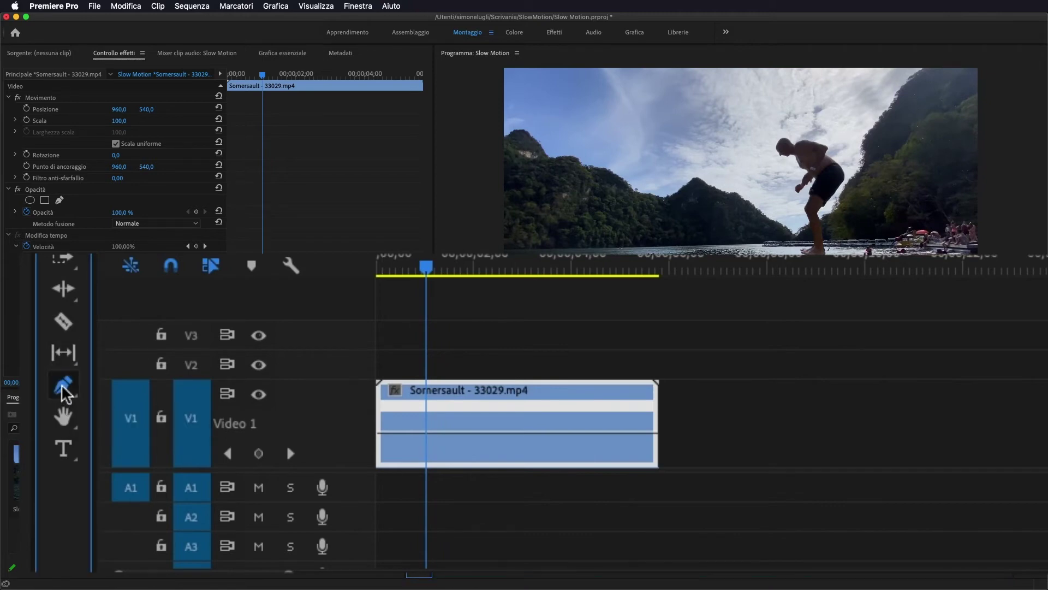
click(426, 432)
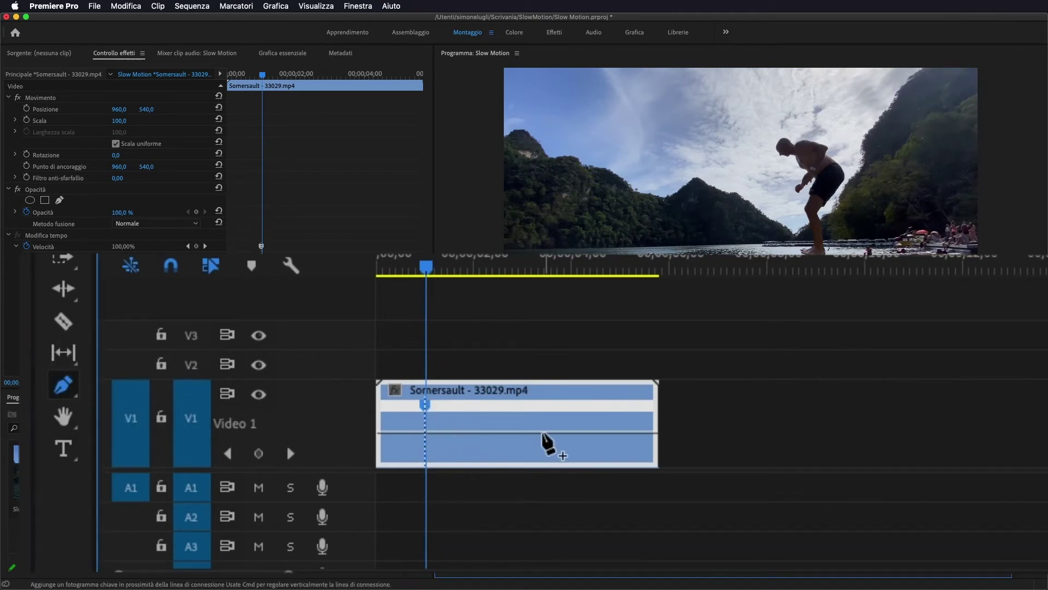
Add a second speed keyframe at the splash and zoom the timeline in with =.
click(434, 268)
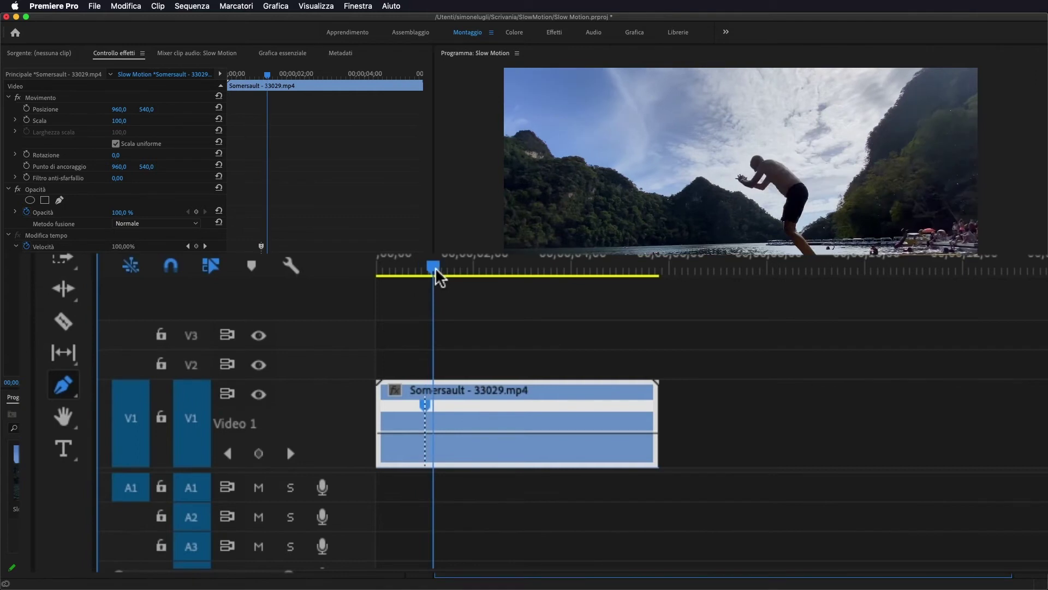
drag(437, 276, 467, 279)
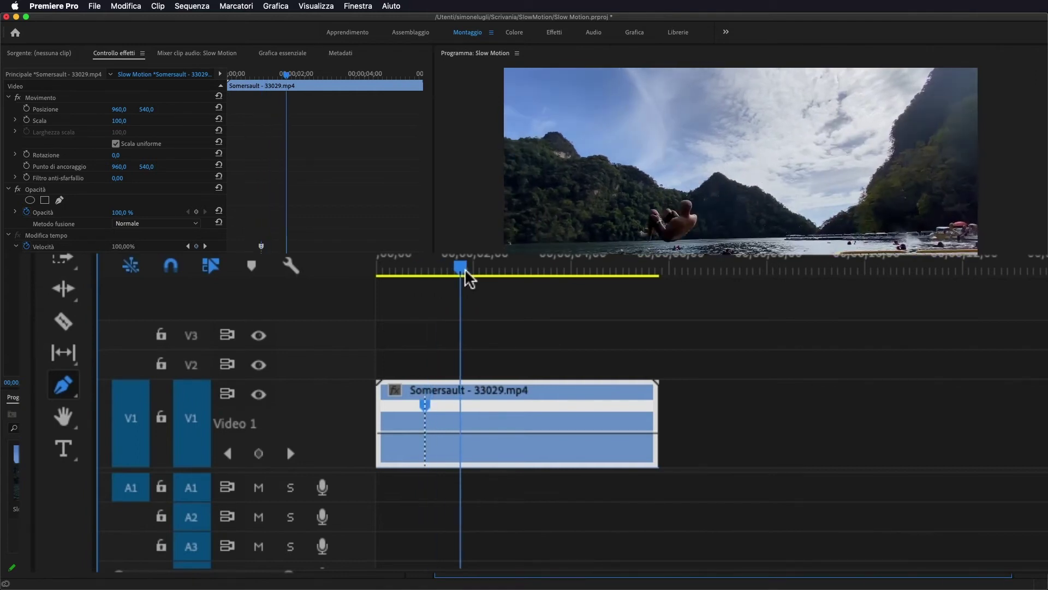
drag(468, 278, 479, 277)
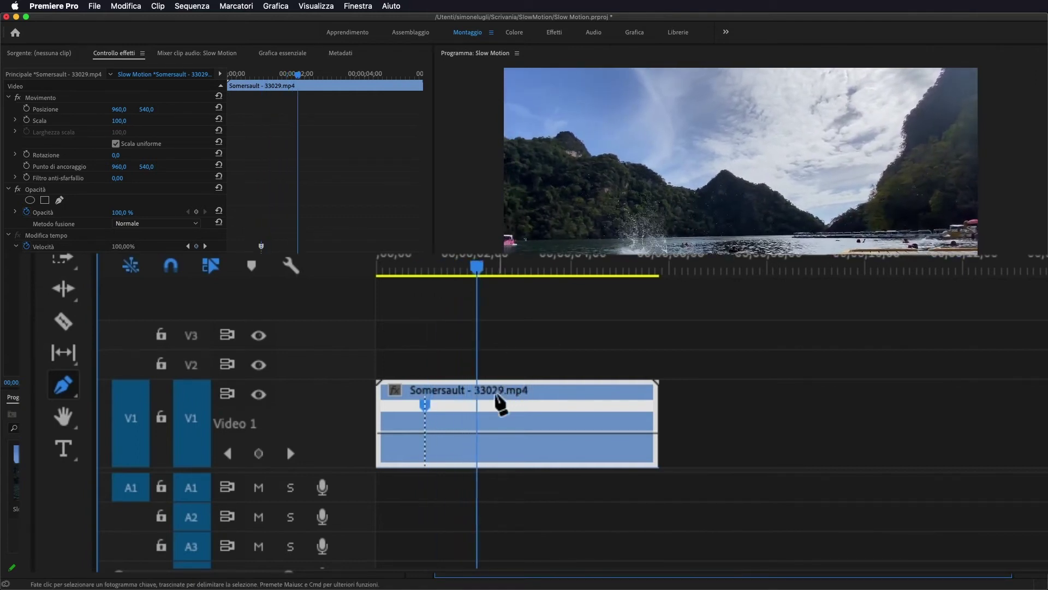
click(476, 404)
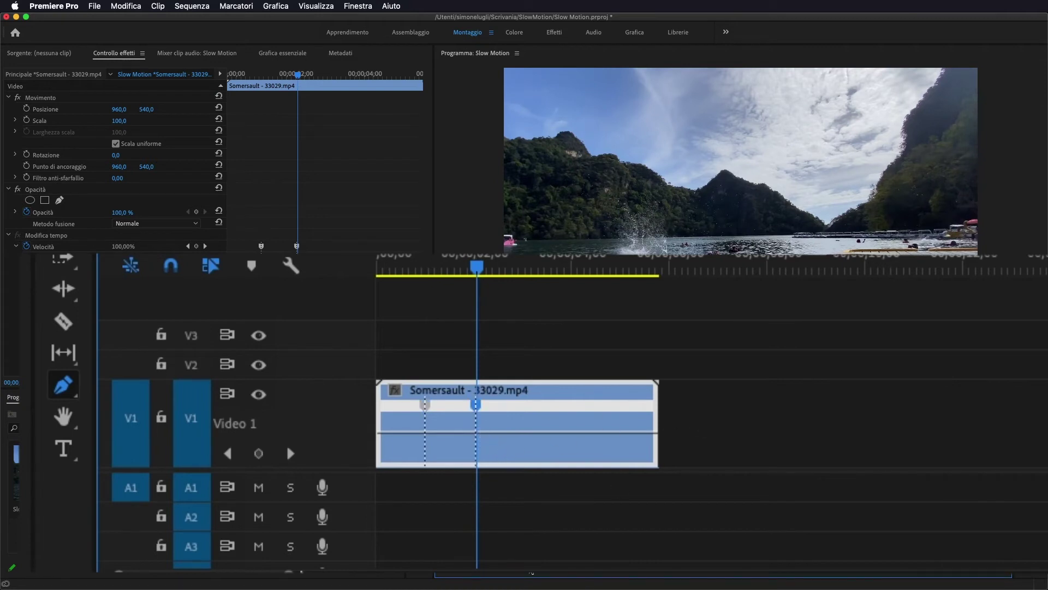
key(=)
key(=)
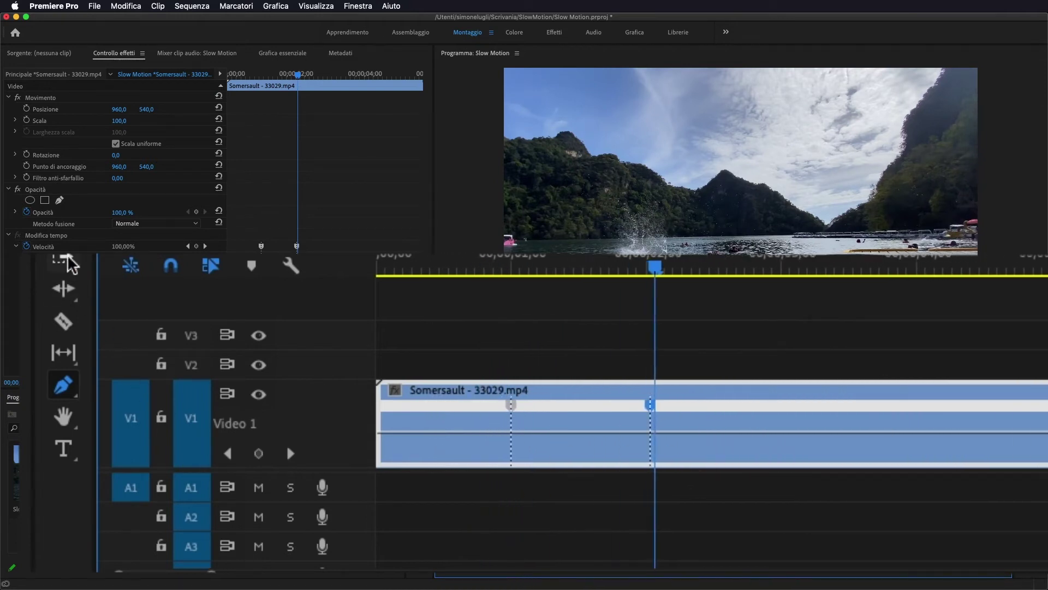
click(63, 258)
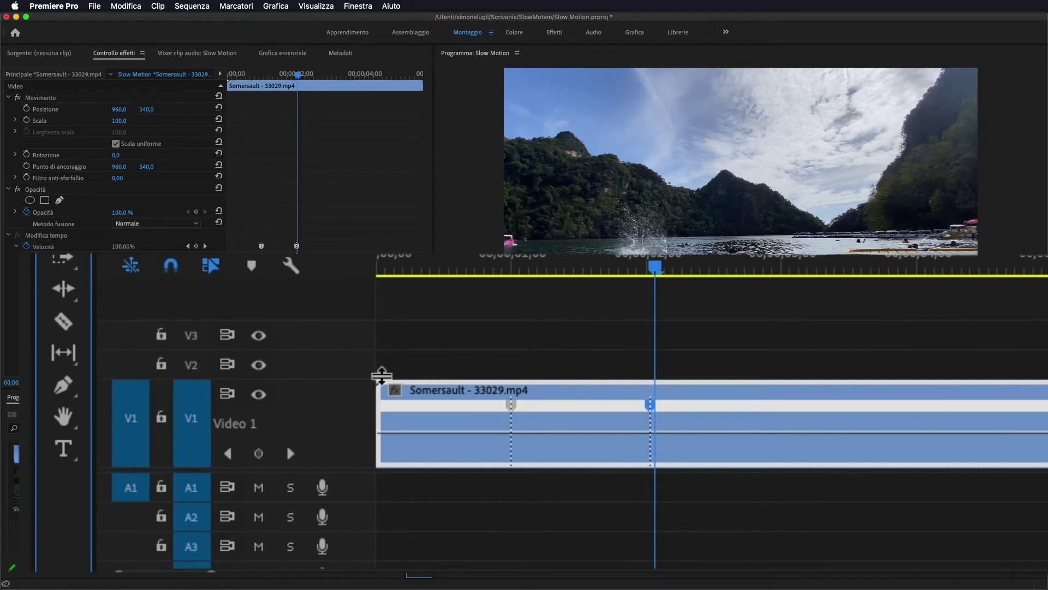
Drag the Somersault clip's speed rubber band between the two keyframes down to 33%.
click(579, 432)
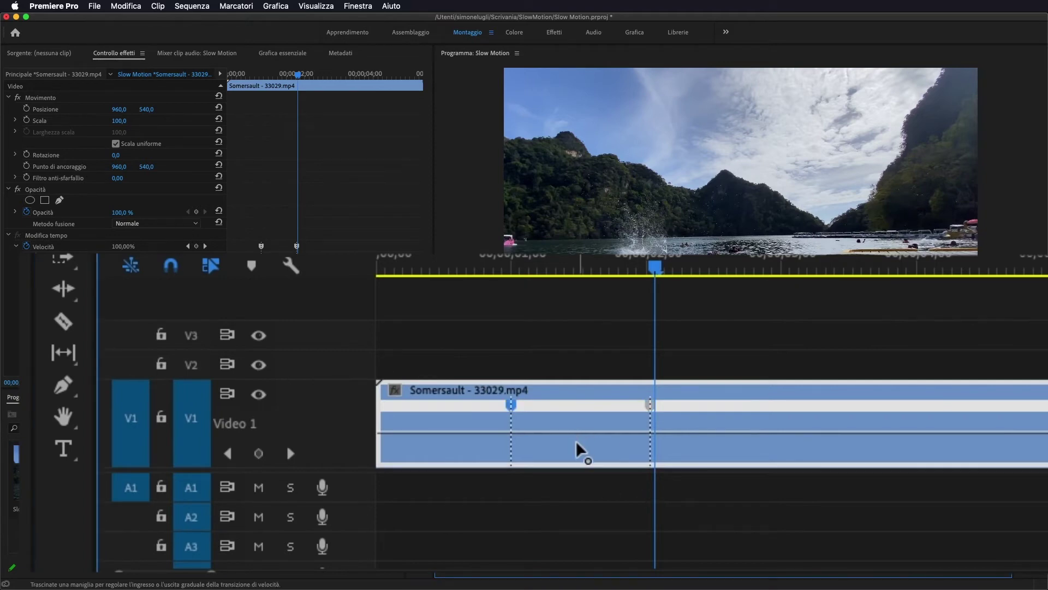
drag(578, 437, 580, 464)
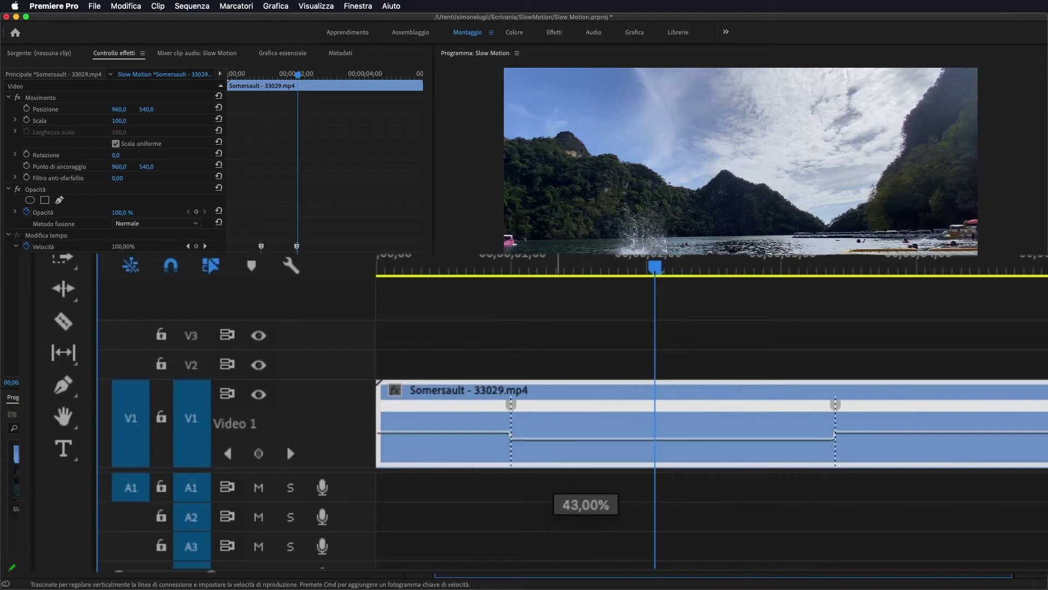
drag(579, 464, 580, 468)
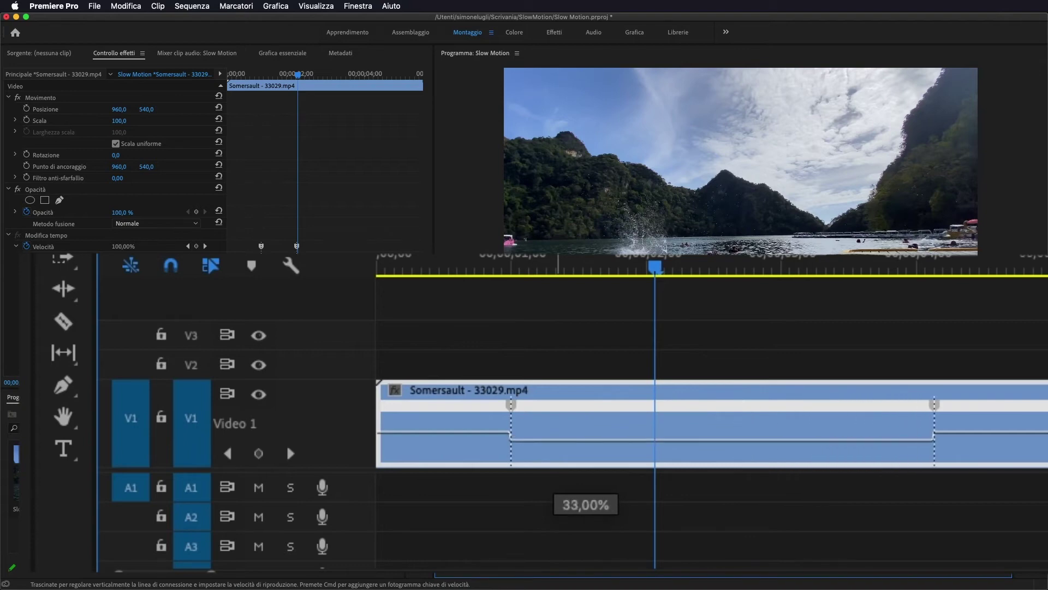
click(511, 405)
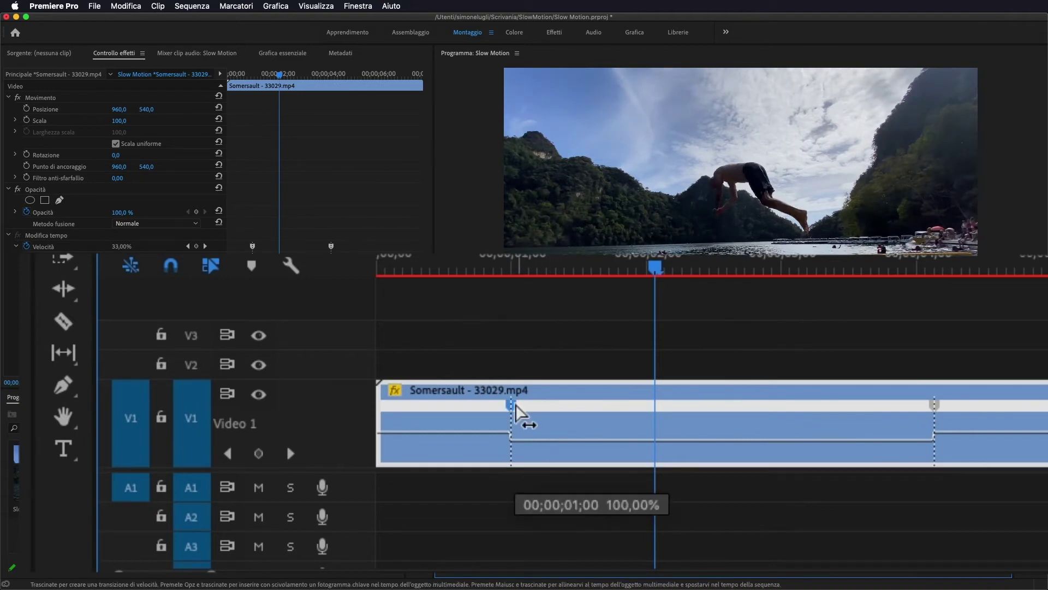
Split both speed keyframes into gradual ramps on either side of the 33% section.
drag(515, 404, 555, 406)
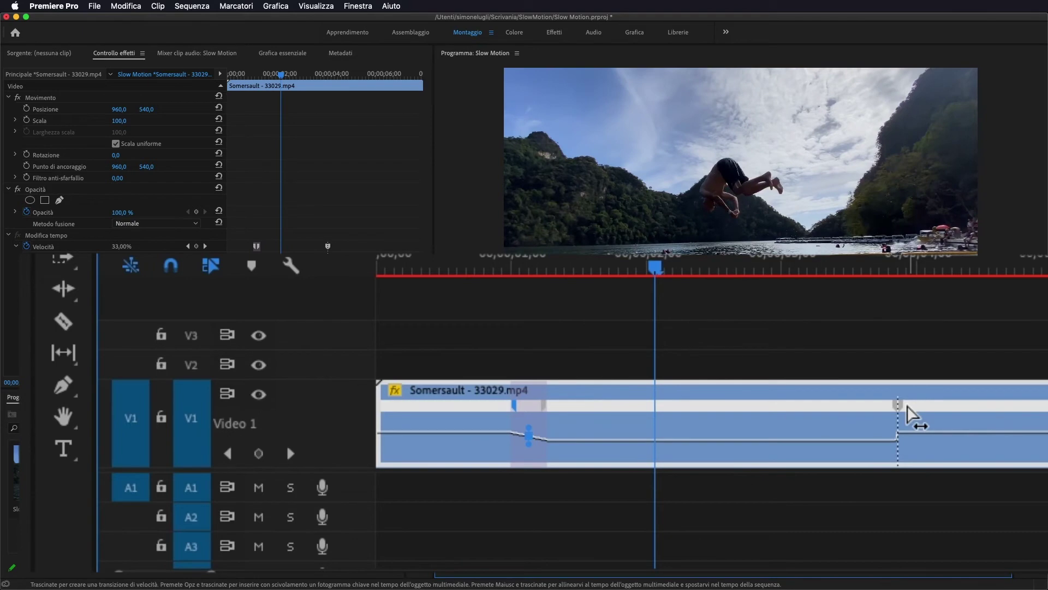
drag(900, 405, 940, 411)
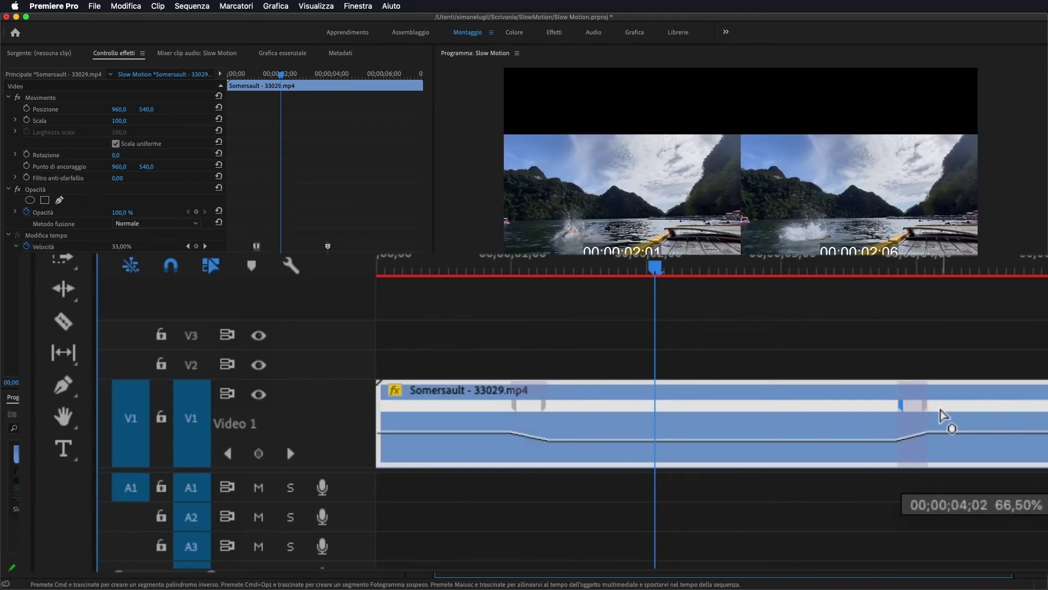
click(642, 271)
mouse_move(617, 279)
mouse_down()
mouse_move(522, 287)
mouse_move(529, 276)
mouse_up()
click(532, 434)
click(538, 432)
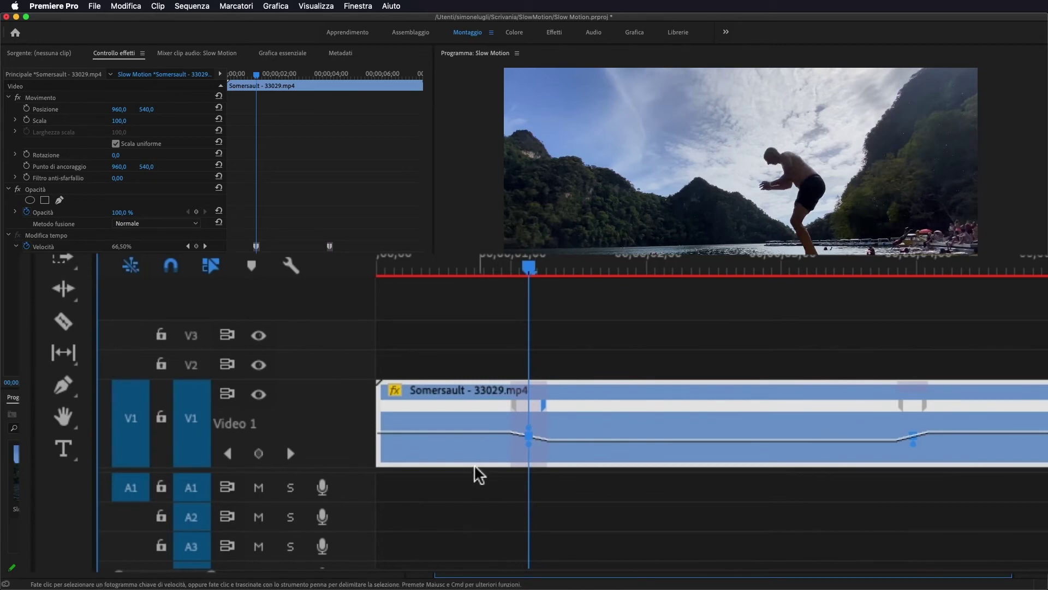
Enlarge the V1 track and curve both speed ramps with their Bezier handles.
drag(356, 378, 356, 337)
mouse_move(533, 465)
mouse_down()
mouse_move(678, 428)
mouse_move(722, 370)
mouse_up()
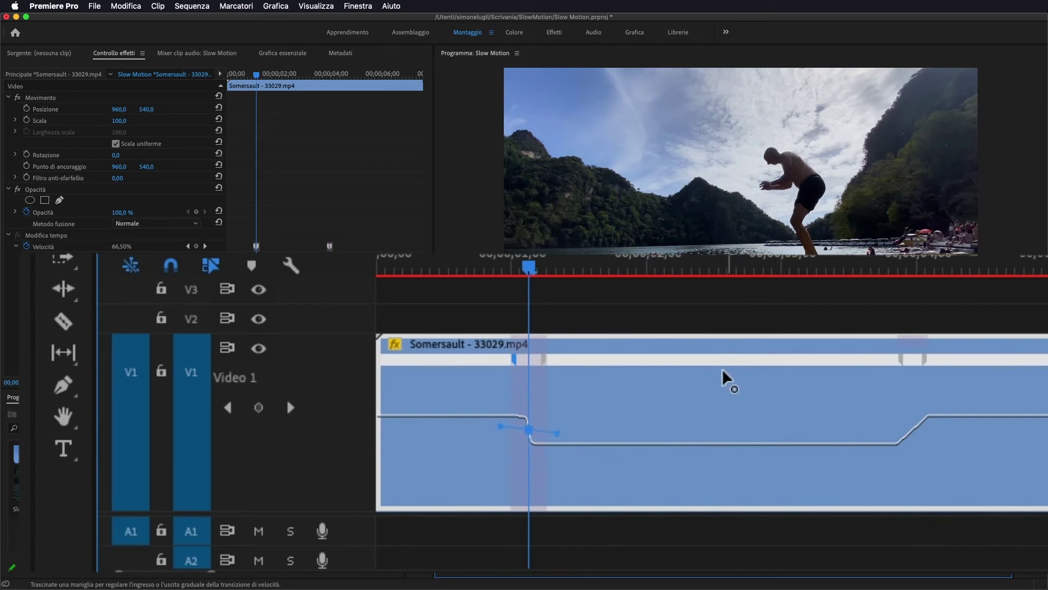
drag(722, 370, 714, 433)
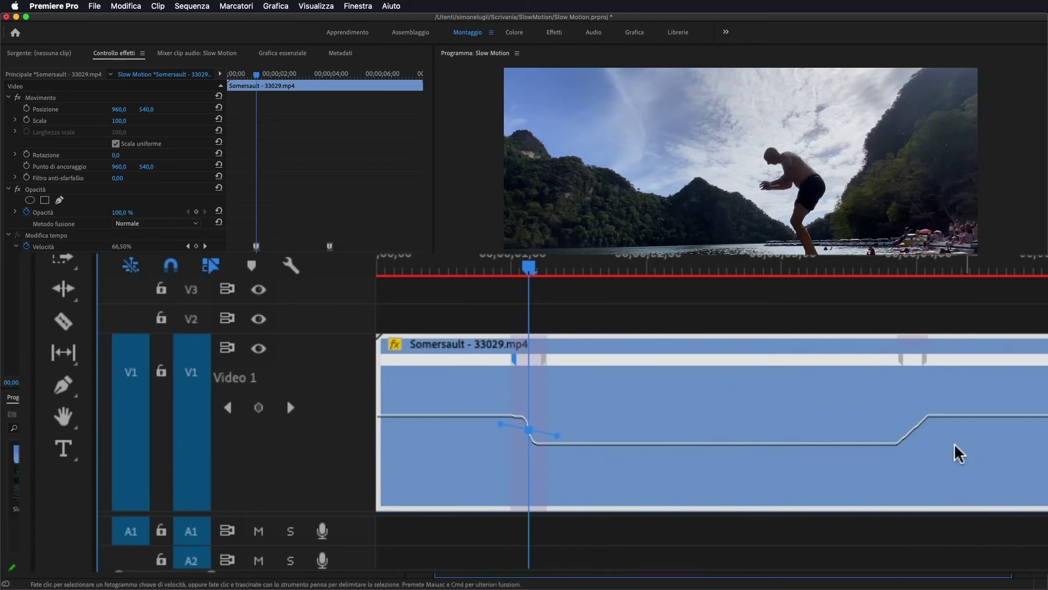
click(913, 362)
drag(911, 458, 894, 468)
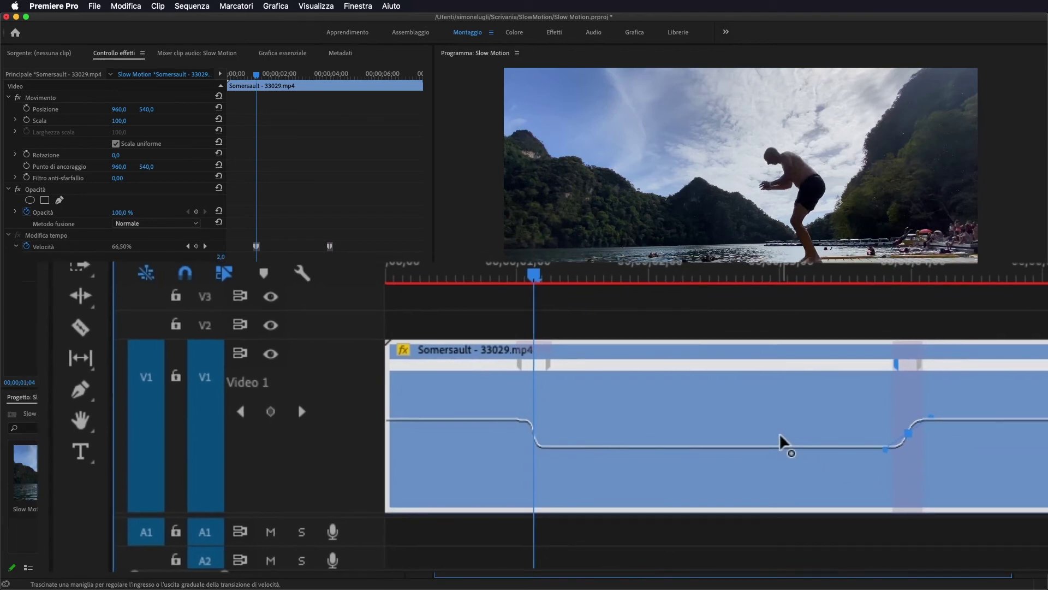
mouse_move(561, 306)
mouse_down()
mouse_move(536, 316)
mouse_move(677, 407)
mouse_up()
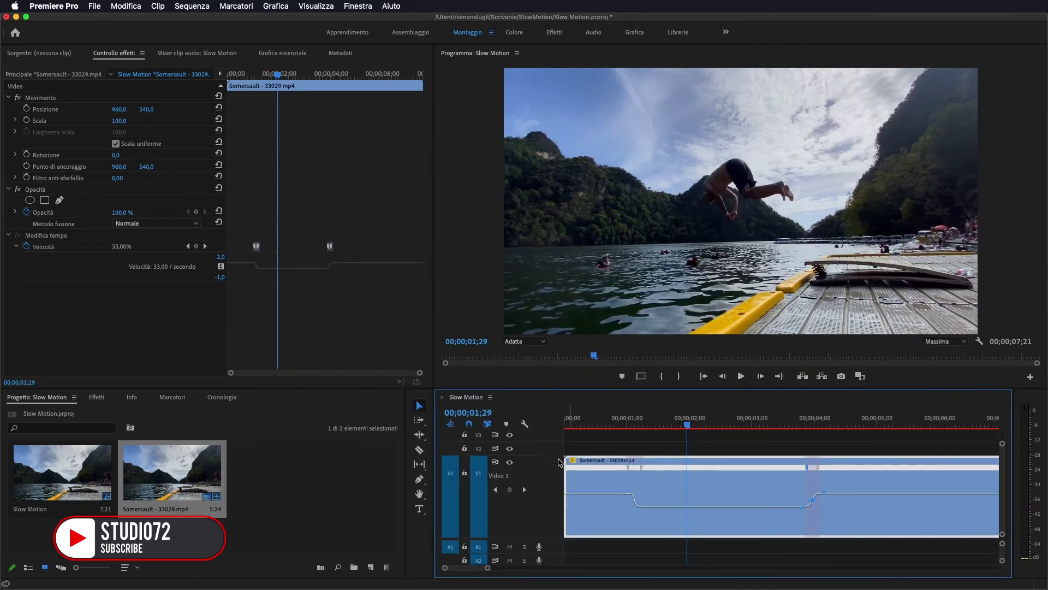
Collapse V1 and set the clip's time interpolation to Optical Flow (Flusso ottico).
double_click(559, 462)
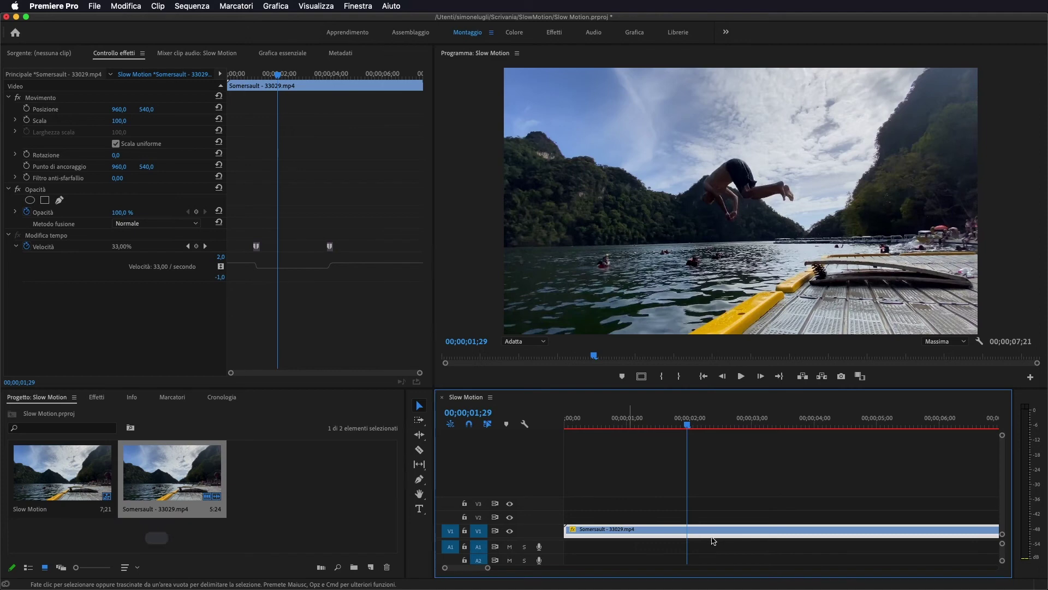
right_click(713, 534)
mouse_move(795, 458)
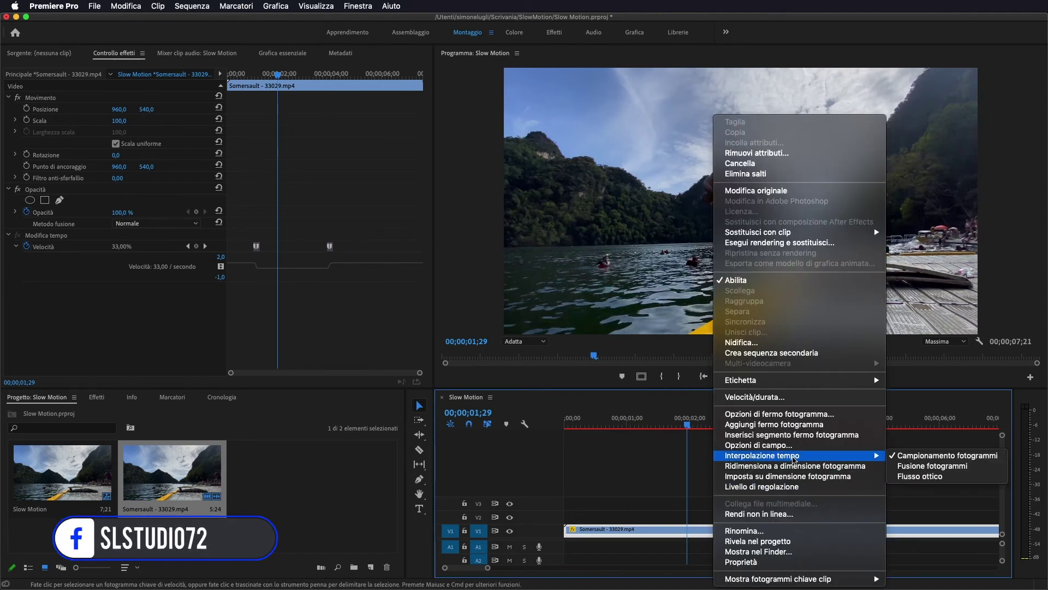
click(921, 476)
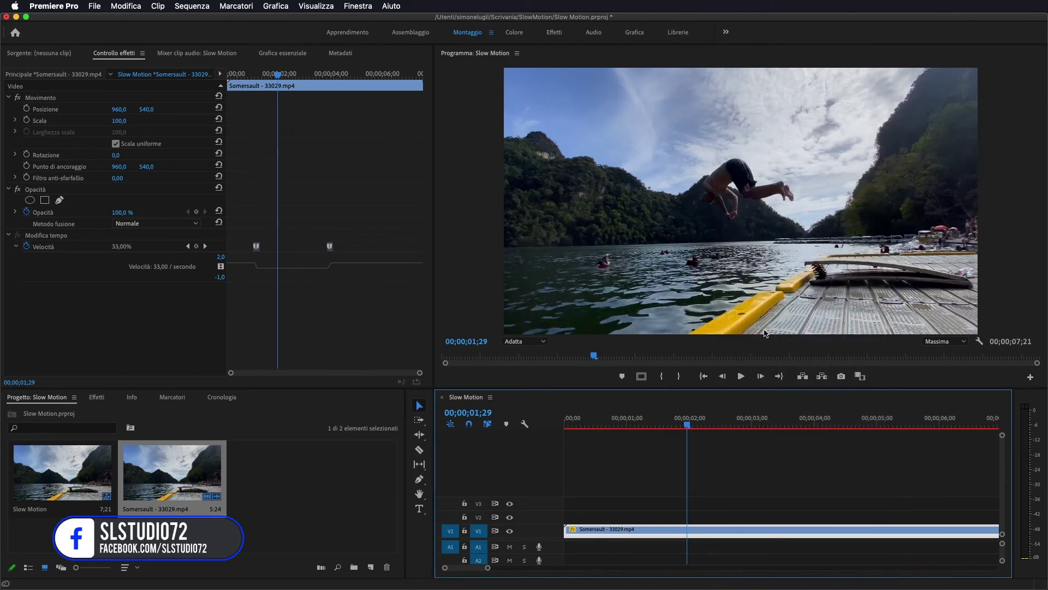
Play the sequence from the beginning to preview the slow-motion somersault, then stop.
drag(689, 429, 565, 429)
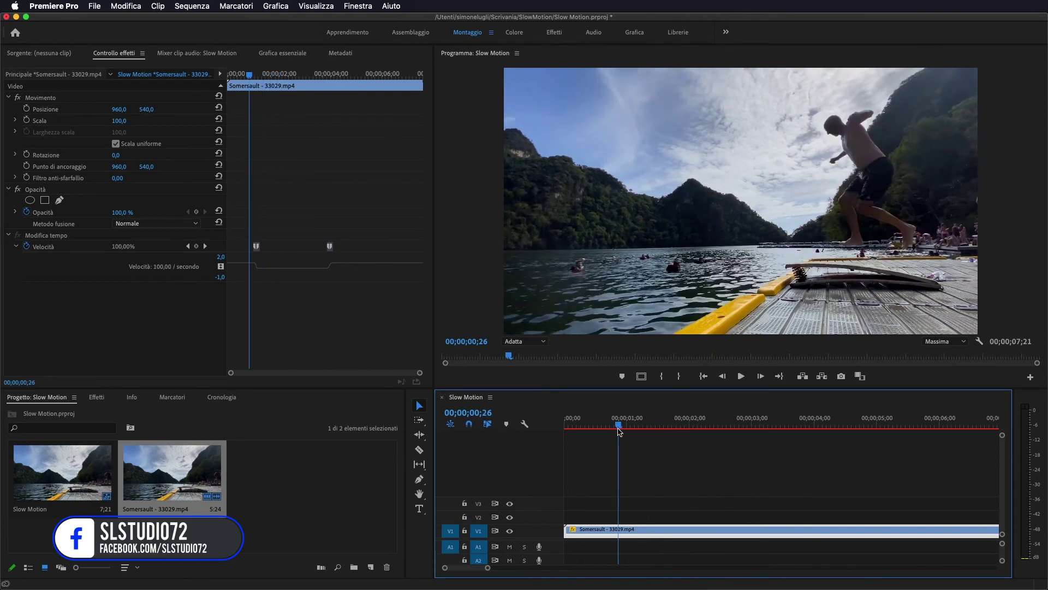
key(space)
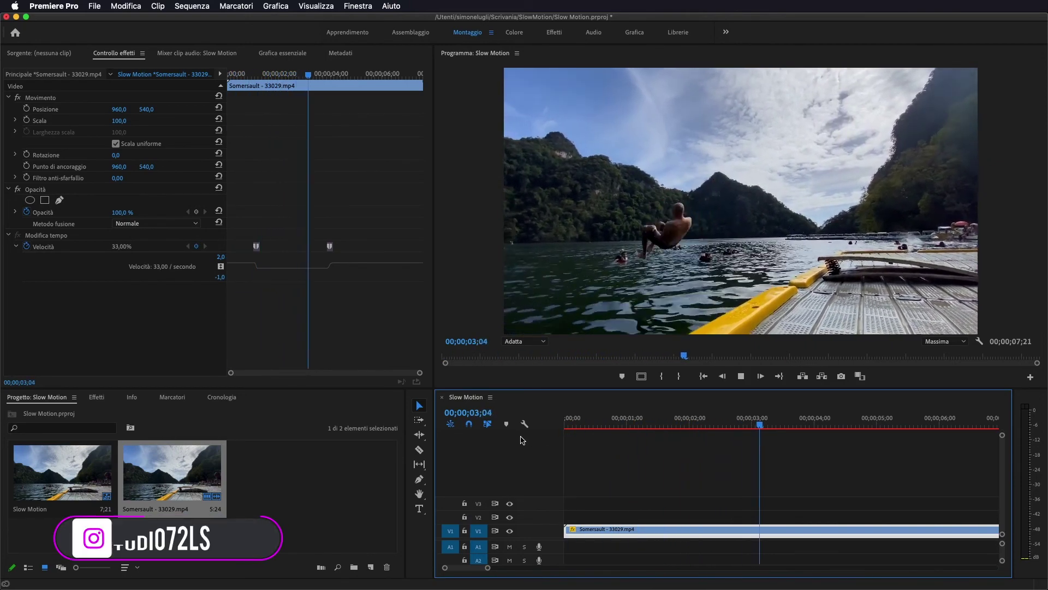
key(space)
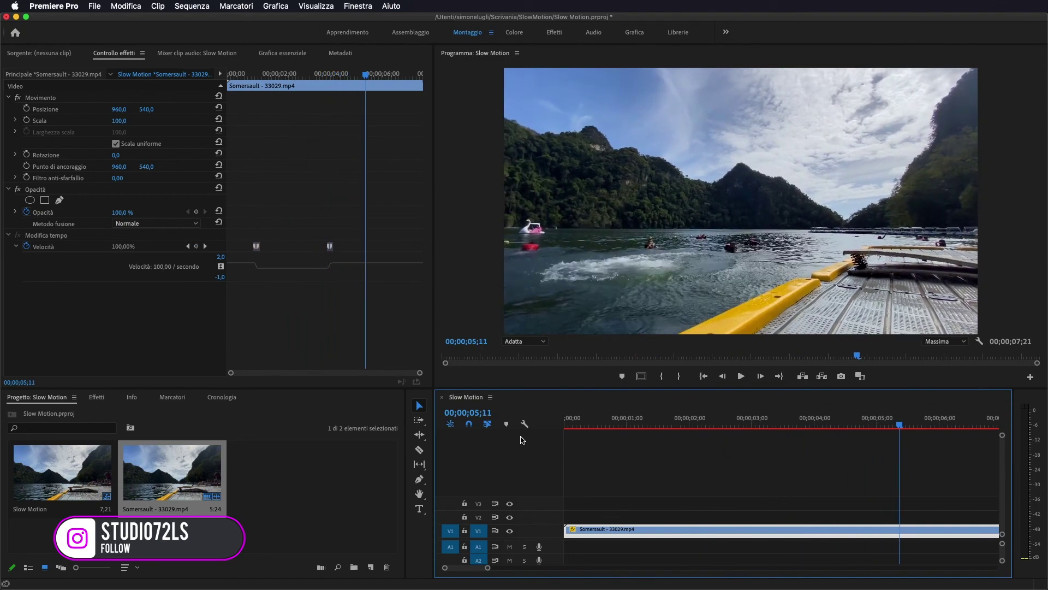